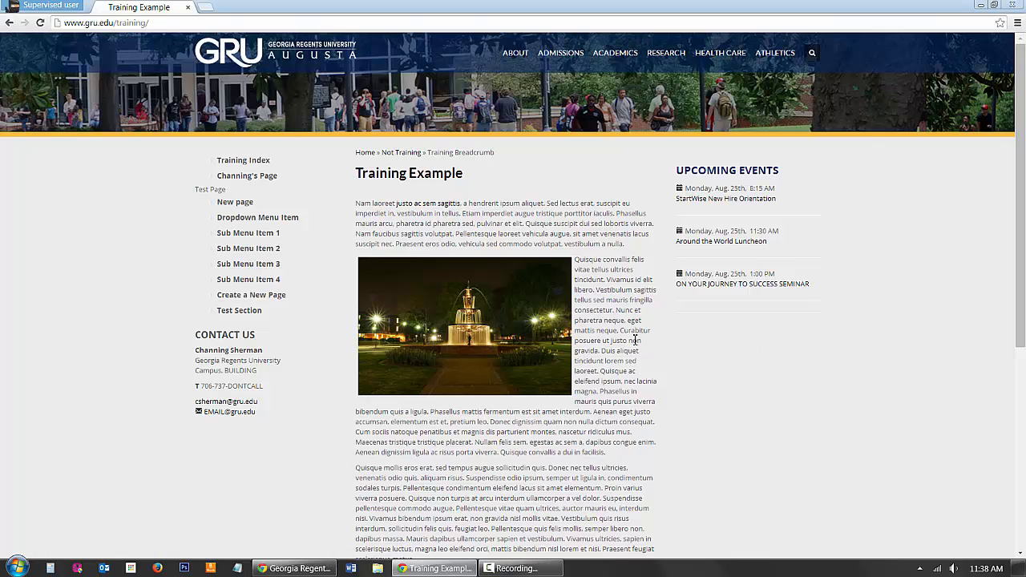
# Step: Enter OU Campus through the copyright symbol in the training page's footer and check out _sidenav.inc for editing
pyautogui.scroll(-5, 686, 351)
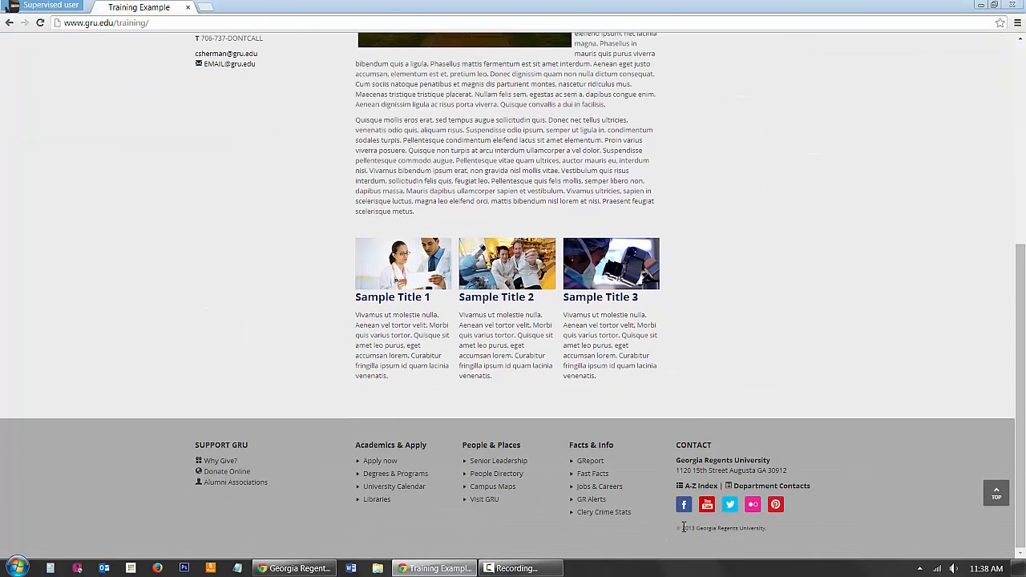
pyautogui.click(680, 529)
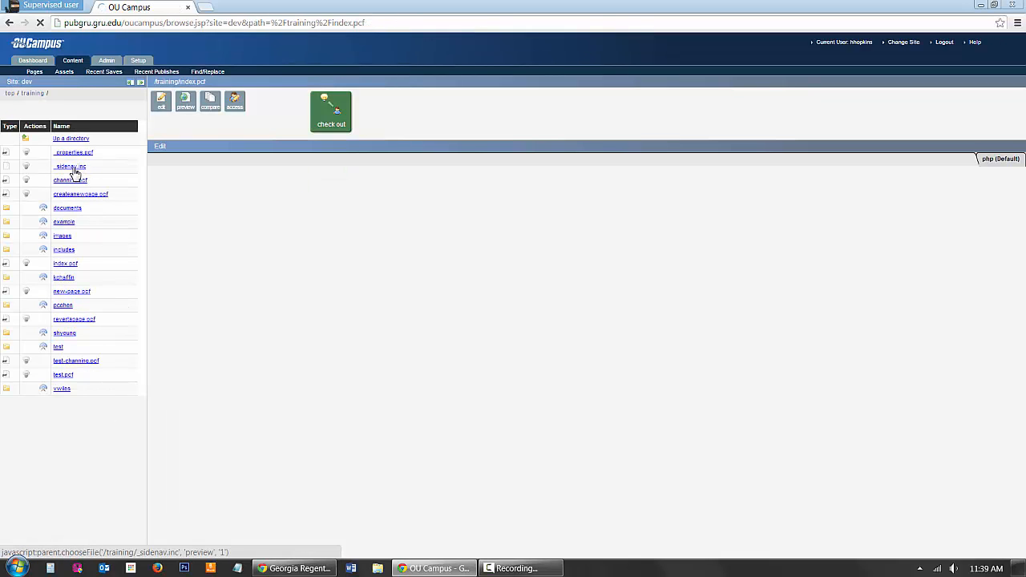
pyautogui.click(73, 169)
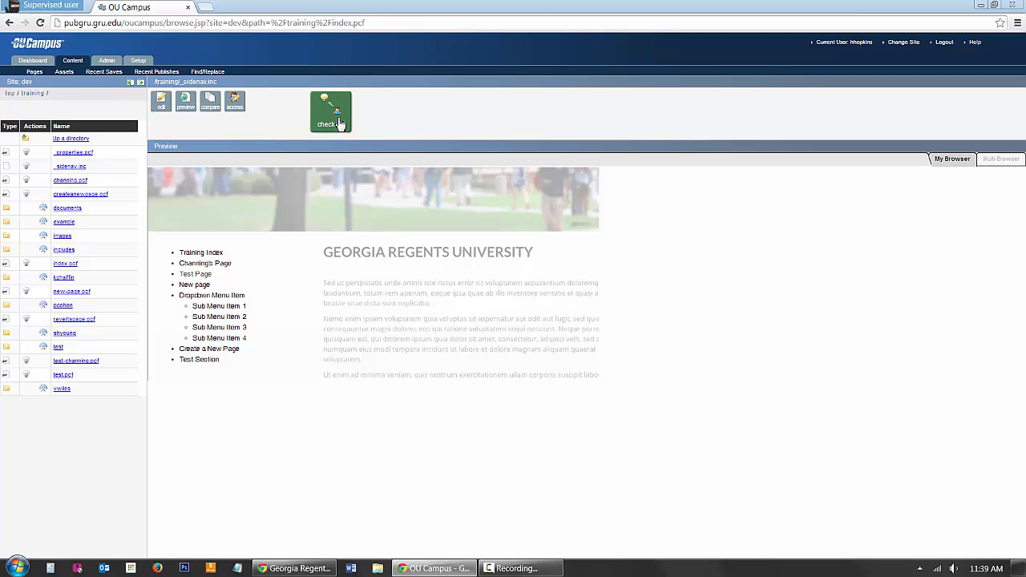
pyautogui.click(340, 123)
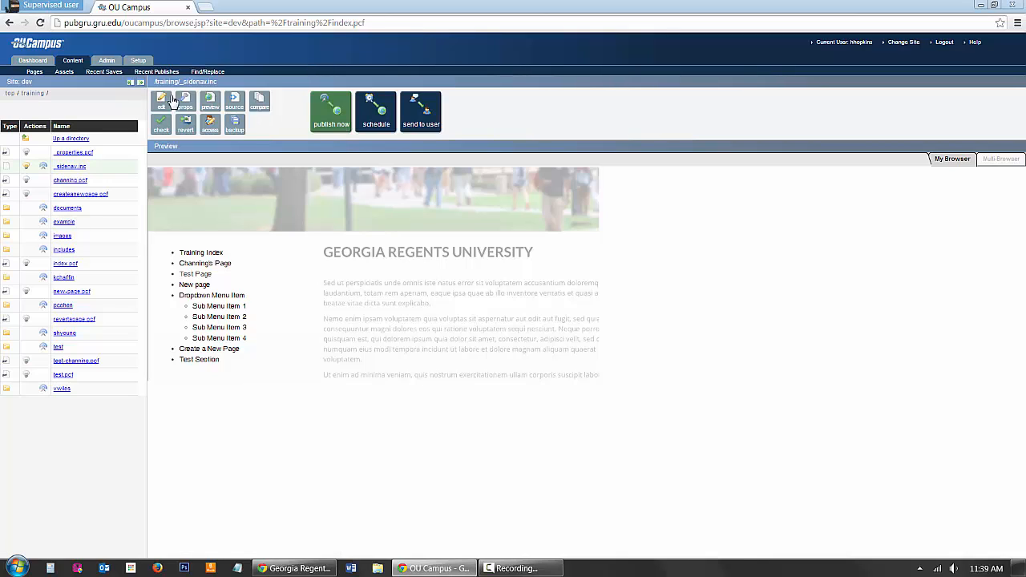
pyautogui.click(162, 104)
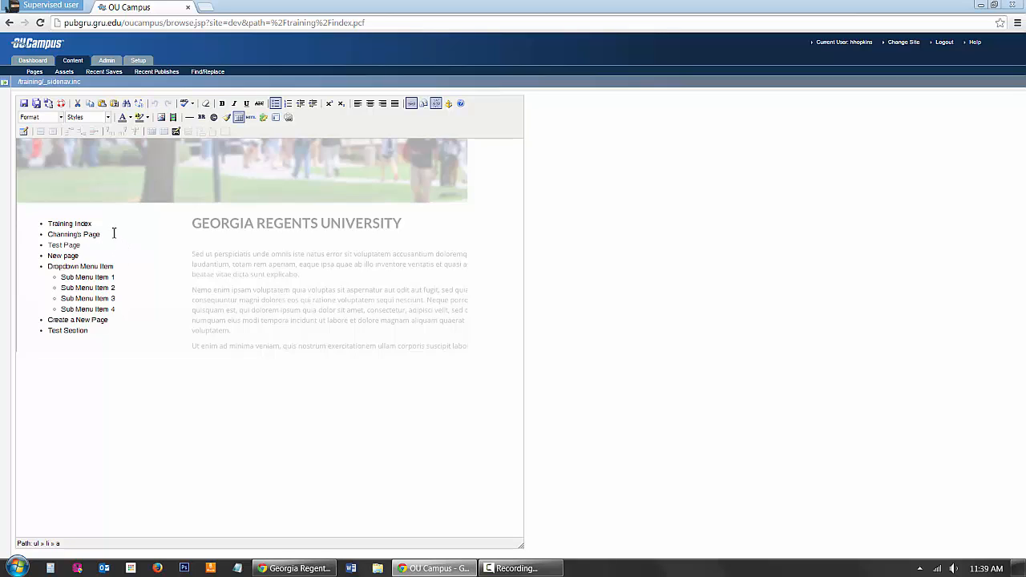
# Step: Replace the person's name in the side navigation's second item with the new page owner's first name
pyautogui.moveTo(113, 232); pyautogui.dragTo(57, 238)
pyautogui.click(83, 235)
pyautogui.press('BackSpace')
pyautogui.press('BackSpace')
pyautogui.press('BackSpace')
pyautogui.press('BackSpace')
pyautogui.press('BackSpace')
pyautogui.press('BackSpace')
pyautogui.press('BackSpace')
pyautogui.press('BackSpace')
pyautogui.press('BackSpace')
pyautogui.press('BackSpace')
pyautogui.write('Heather')
# Step: Link the renamed second navigation item to /training/createanewpage.php
pyautogui.moveTo(49, 234); pyautogui.dragTo(100, 234)
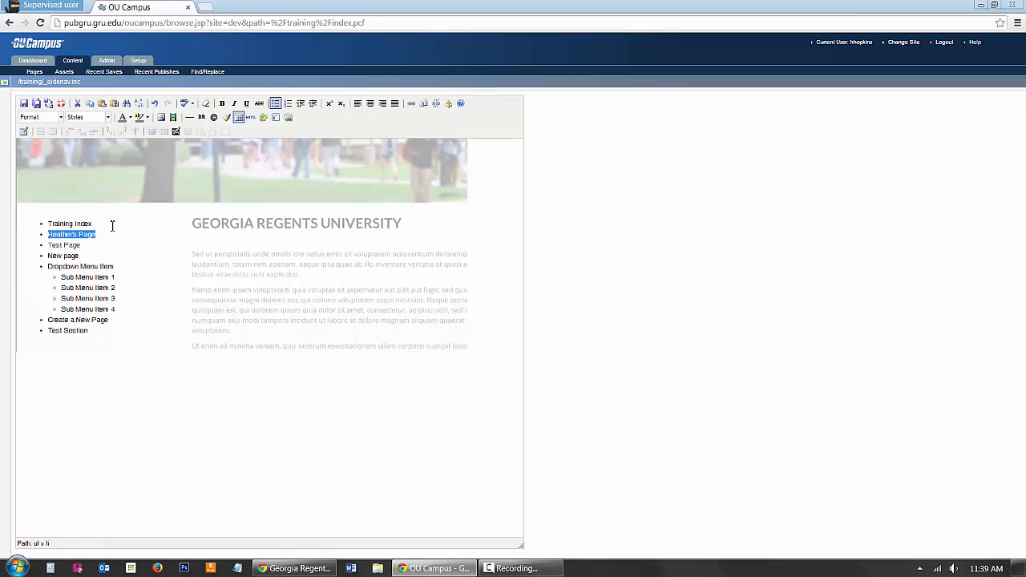
pyautogui.click(411, 104)
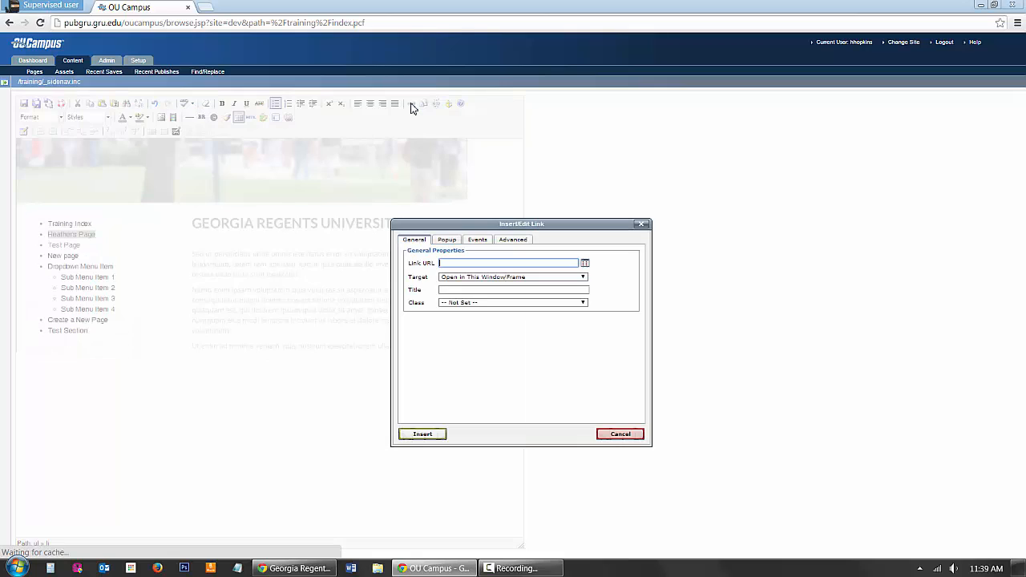
pyautogui.click(585, 264)
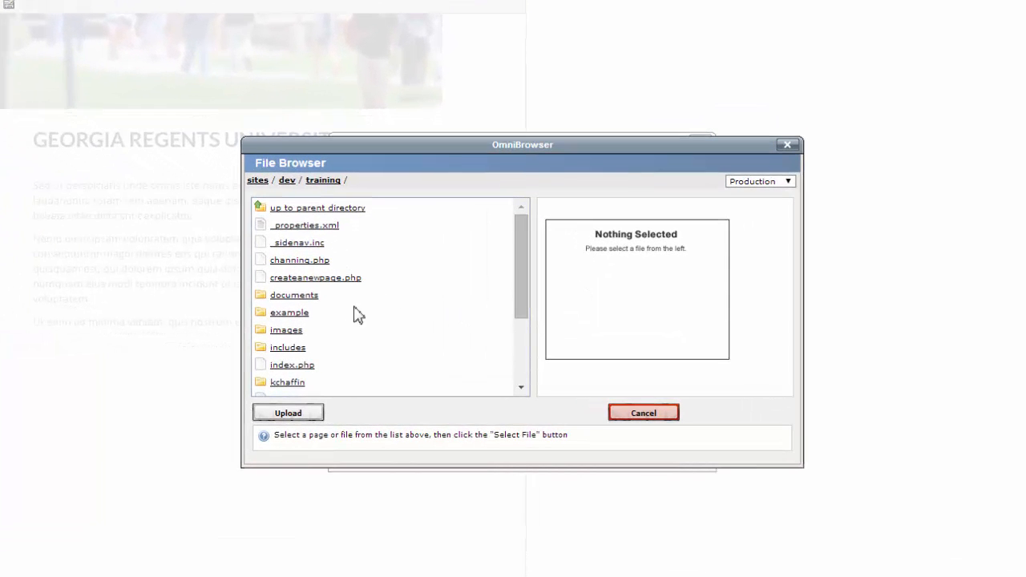
pyautogui.click(319, 279)
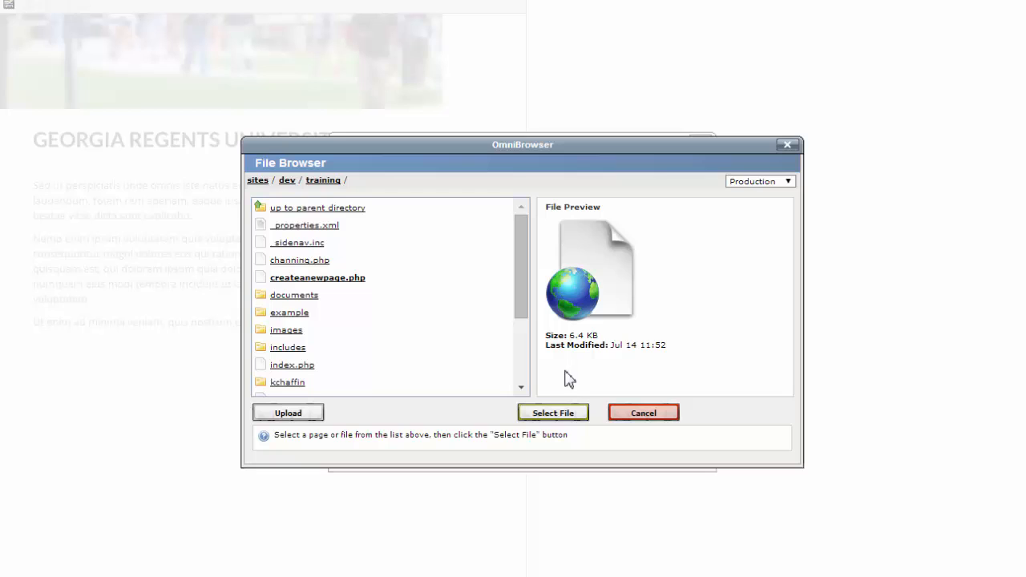
pyautogui.click(565, 419)
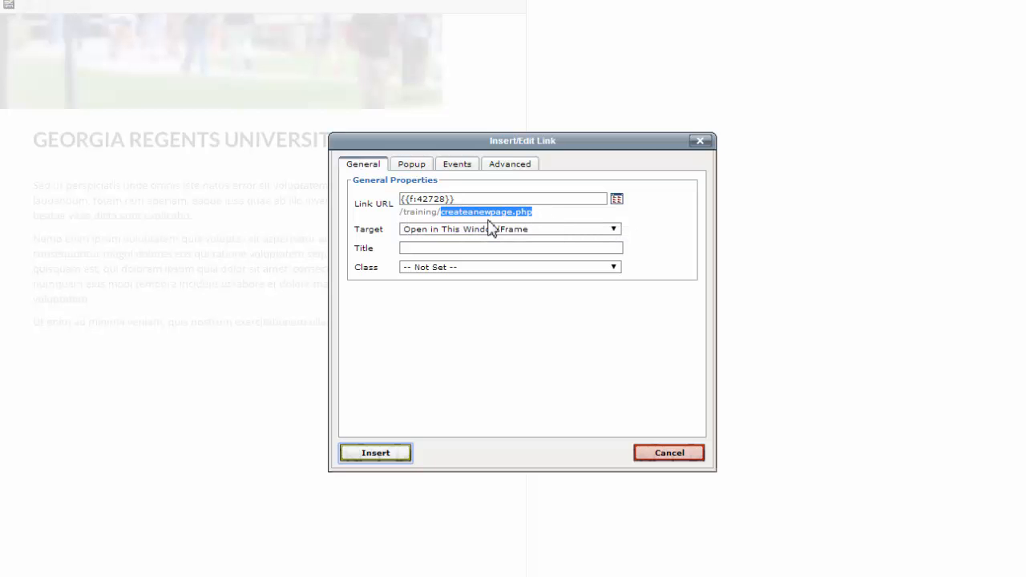
pyautogui.click(537, 213)
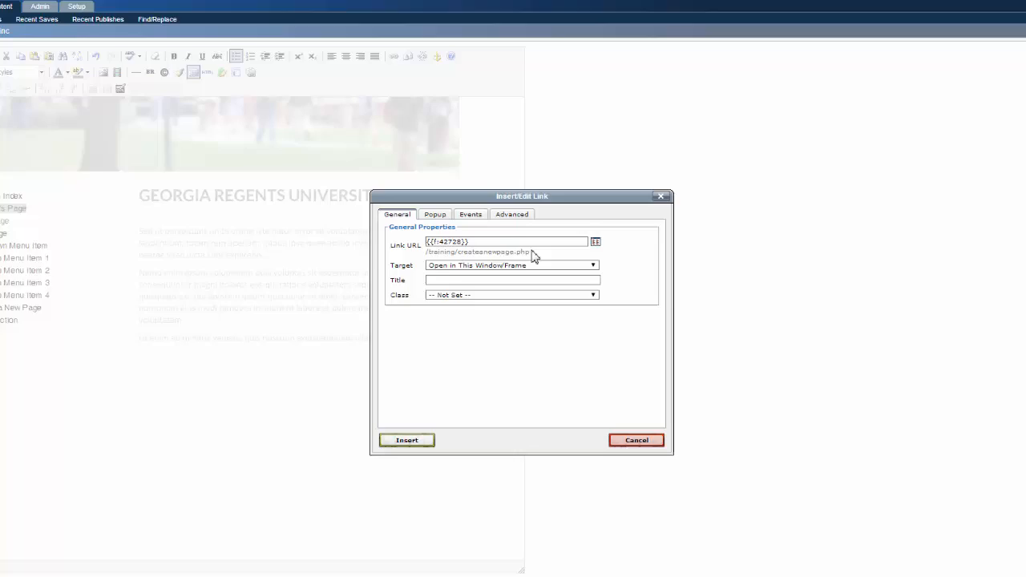
pyautogui.moveTo(535, 255); pyautogui.dragTo(431, 253)
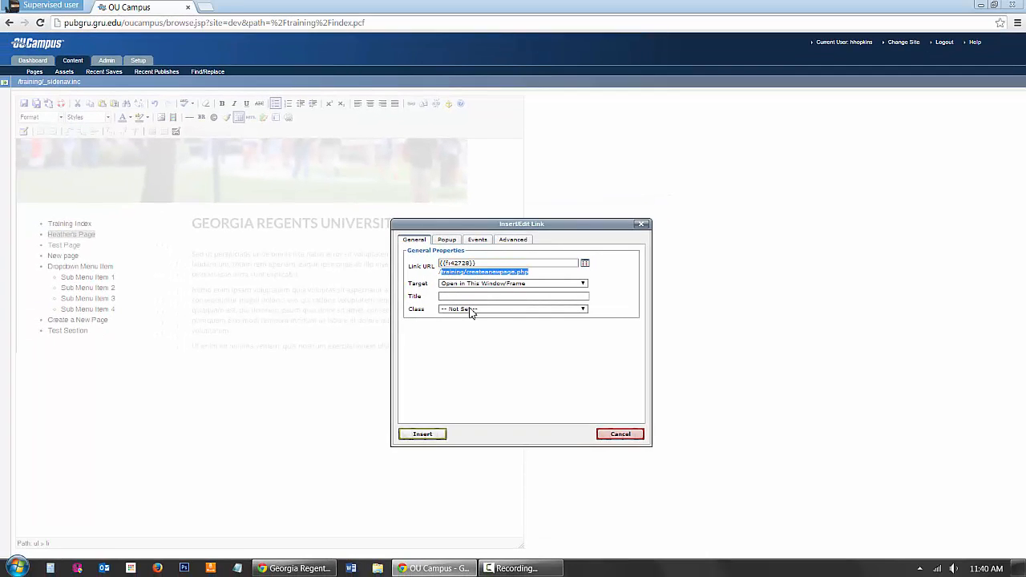
pyautogui.click(432, 437)
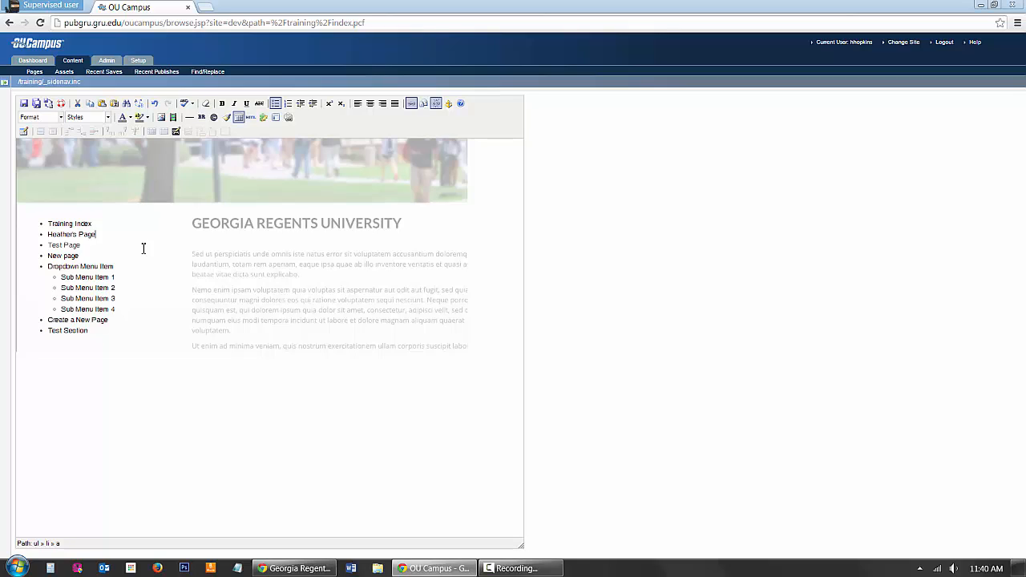
# Step: Add a "This is New" item below the second navigation item and link it to /training/channing.php
pyautogui.press('Return')
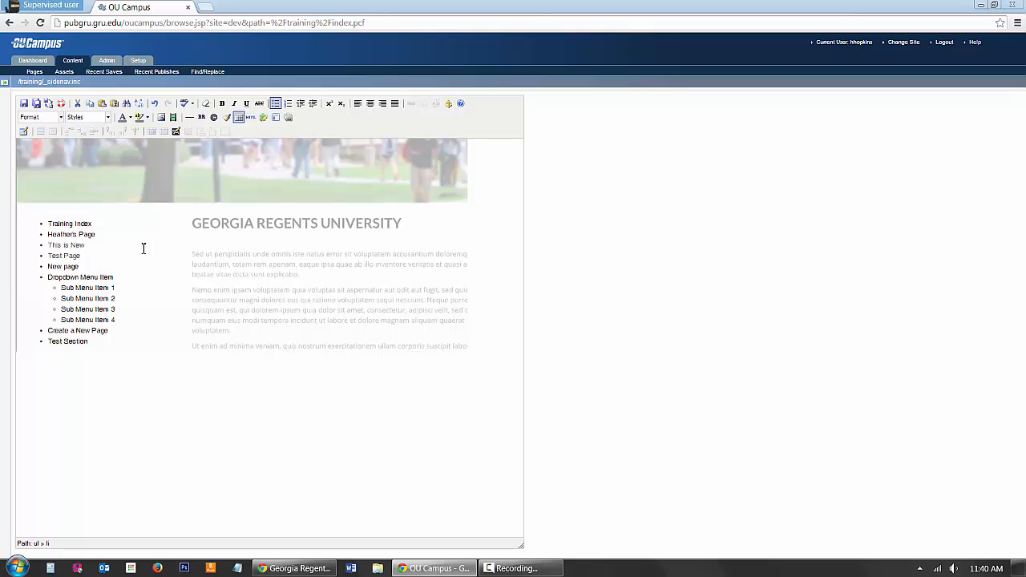
pyautogui.moveTo(96, 245); pyautogui.dragTo(53, 245)
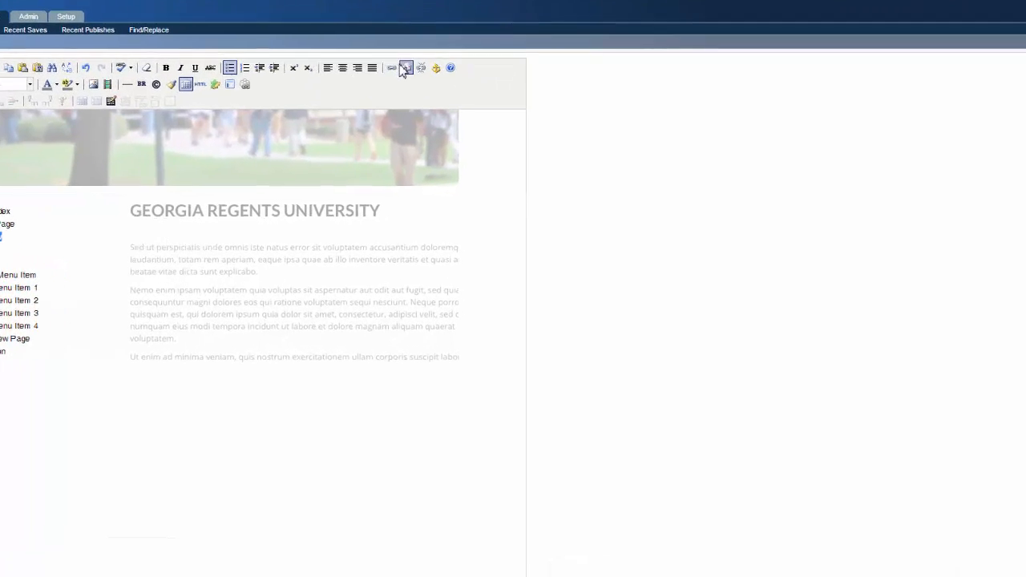
pyautogui.click(377, 42)
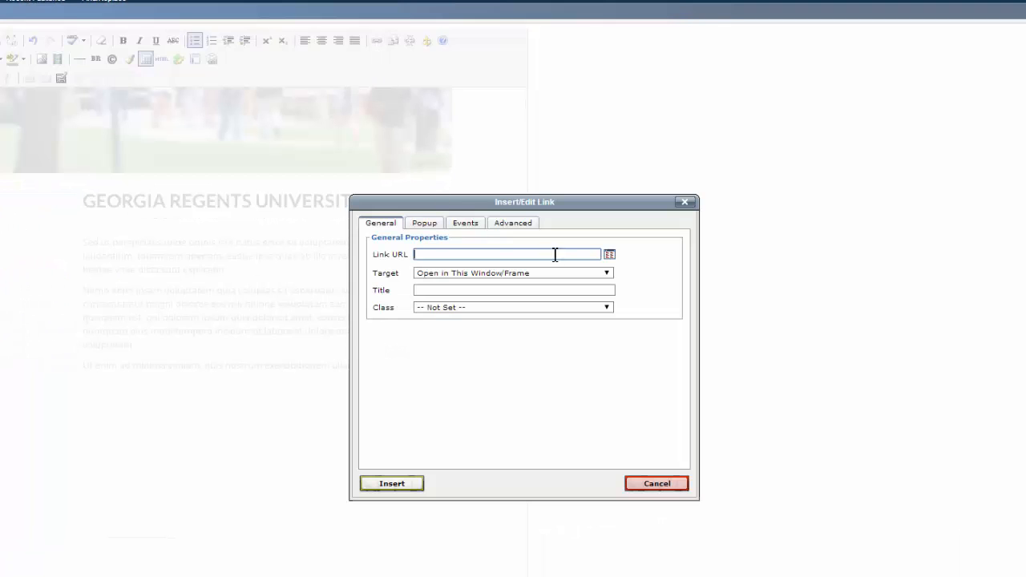
pyautogui.click(610, 256)
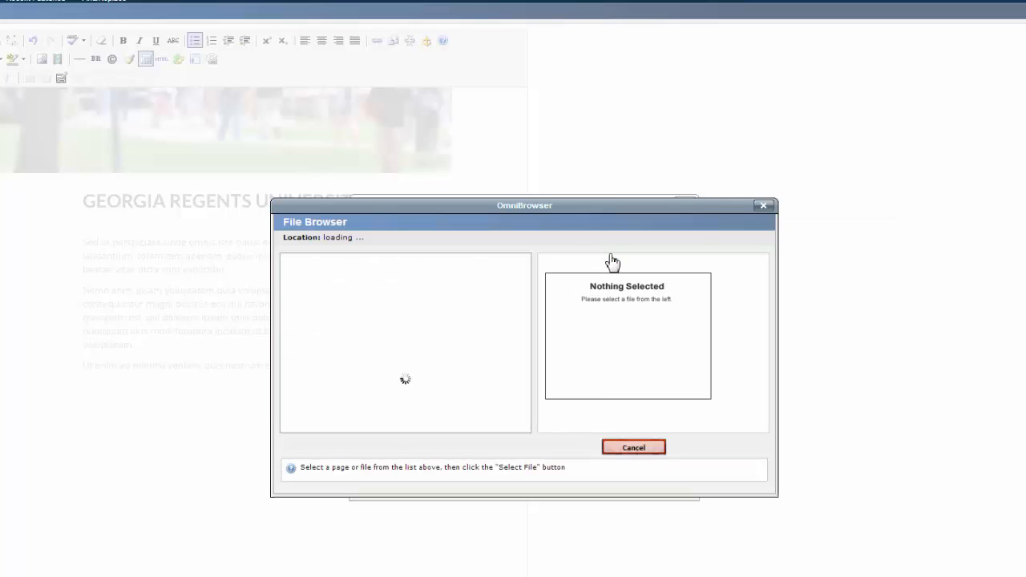
pyautogui.click(333, 311)
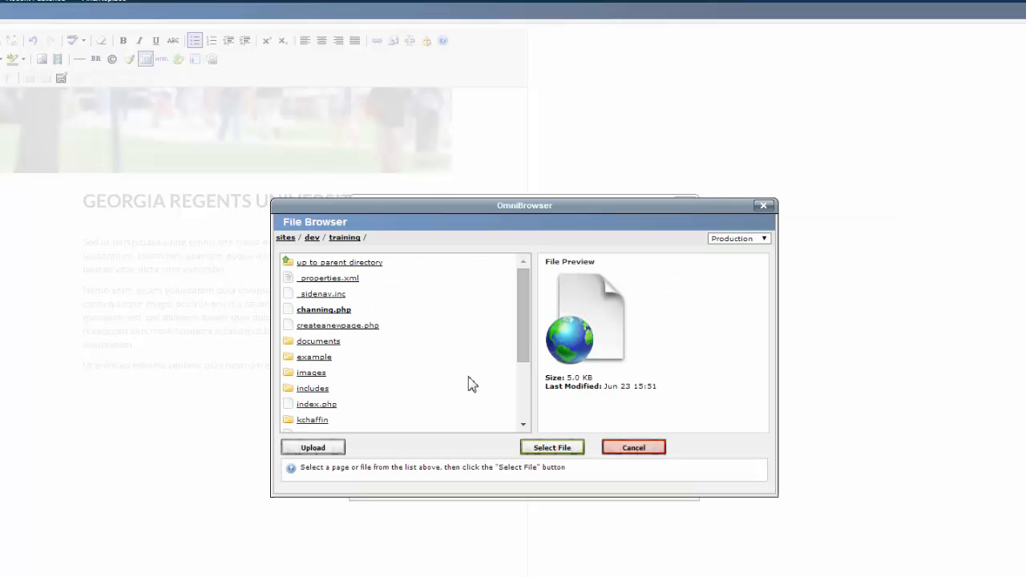
pyautogui.click(555, 449)
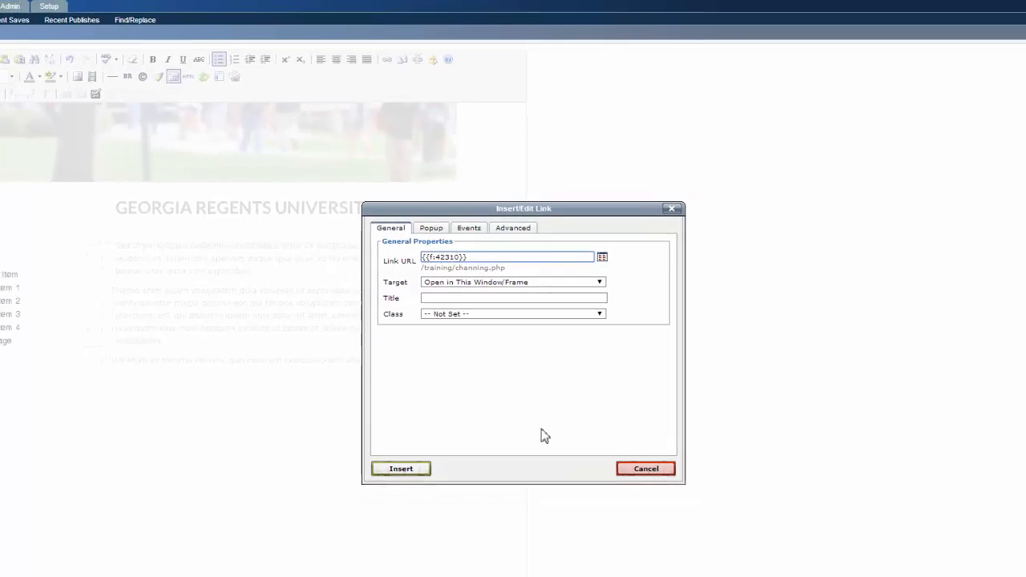
pyautogui.click(401, 468)
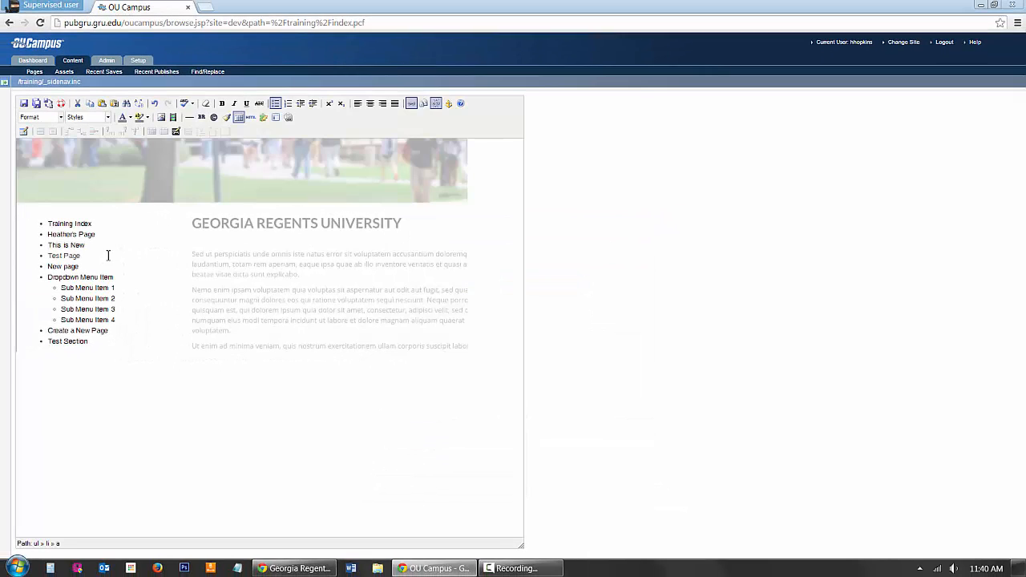
pyautogui.click(113, 253)
# Step: Save the side navigation file and publish it without a version description
pyautogui.click(24, 107)
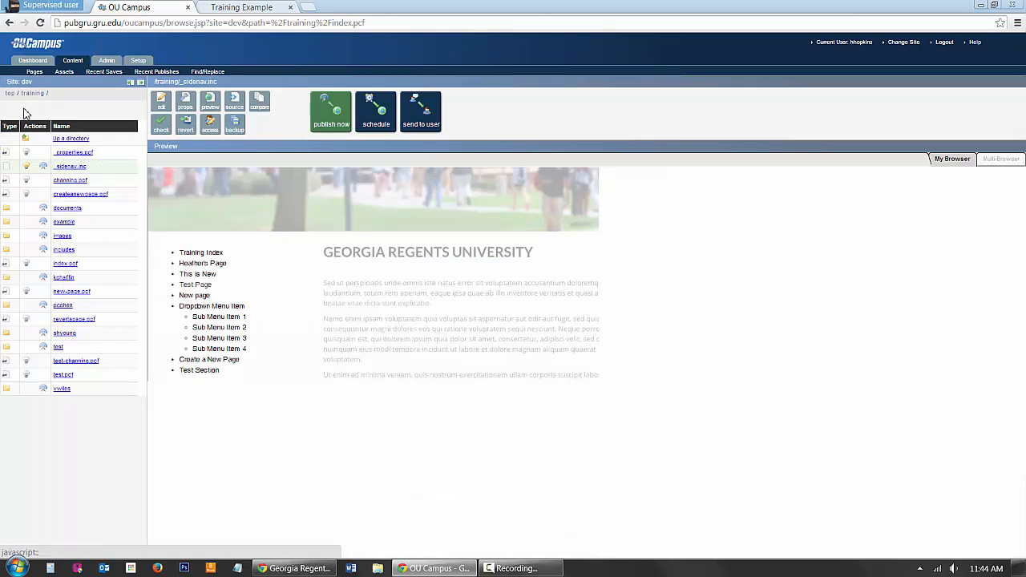
pyautogui.click(326, 122)
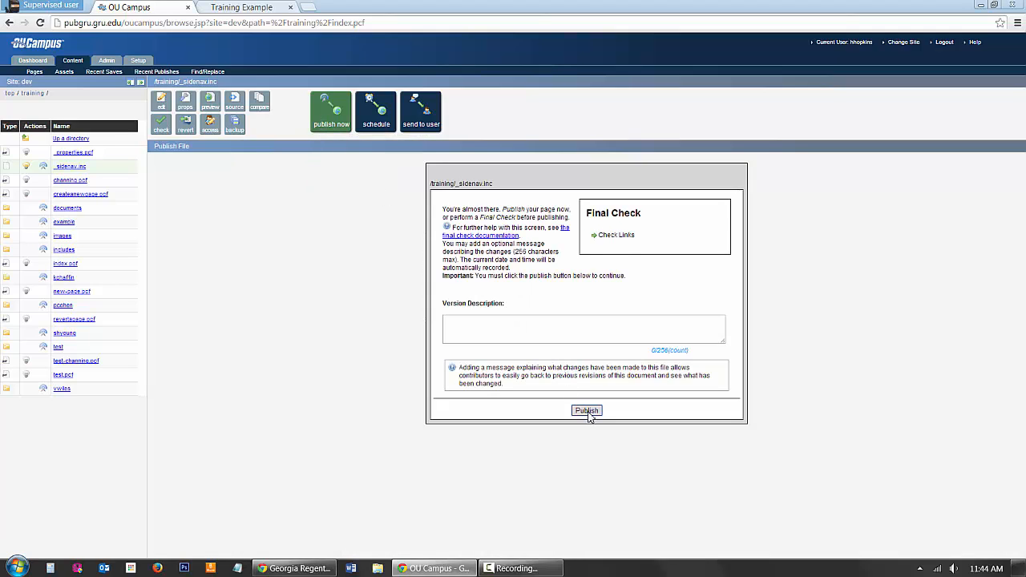
pyautogui.click(587, 412)
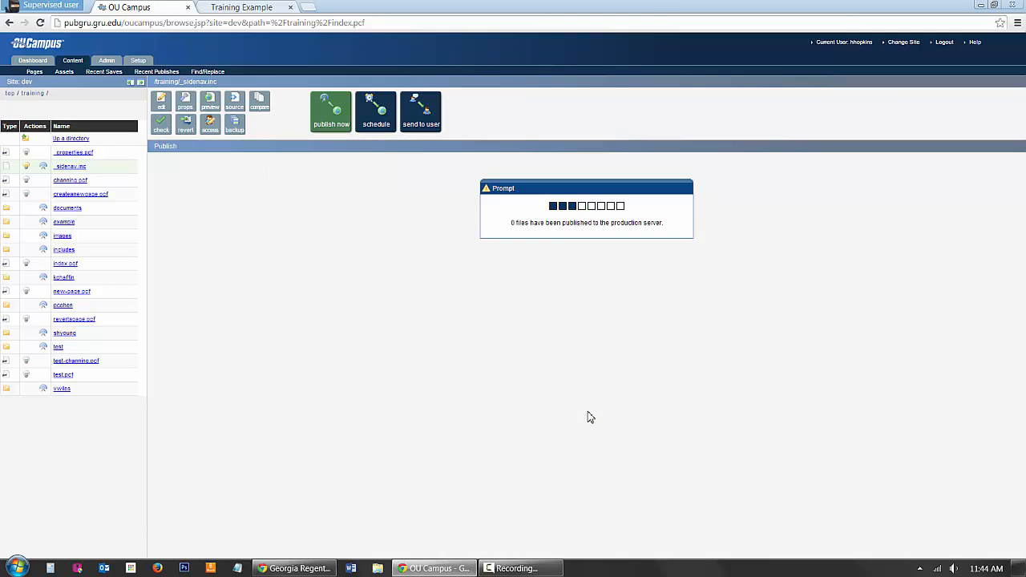
# Step: Reload the live Training Example page and examine the side navigation, especially the Test Page item's formatting
pyautogui.click(248, 9)
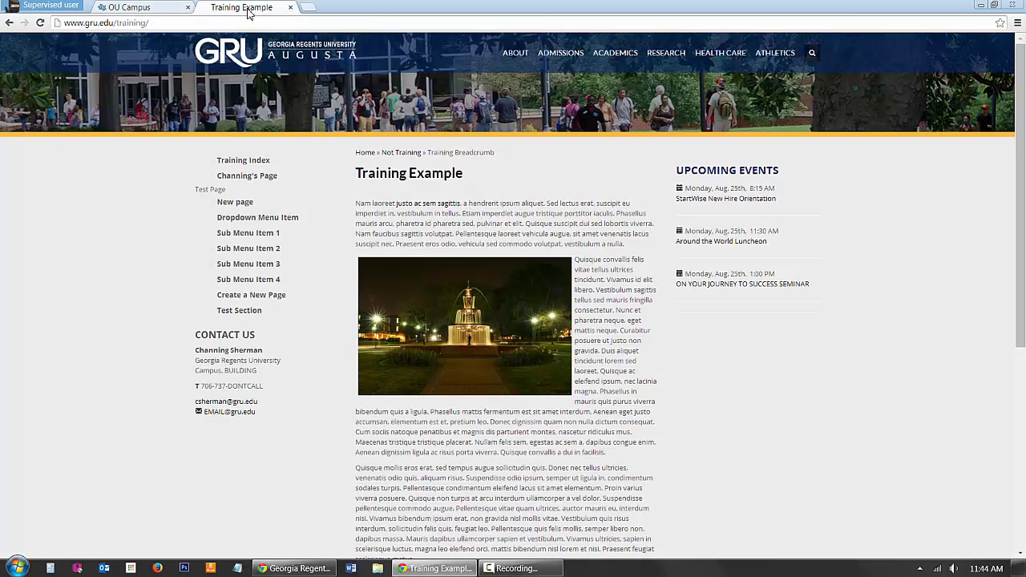
pyautogui.rightClick(58, 230)
pyautogui.click(103, 267)
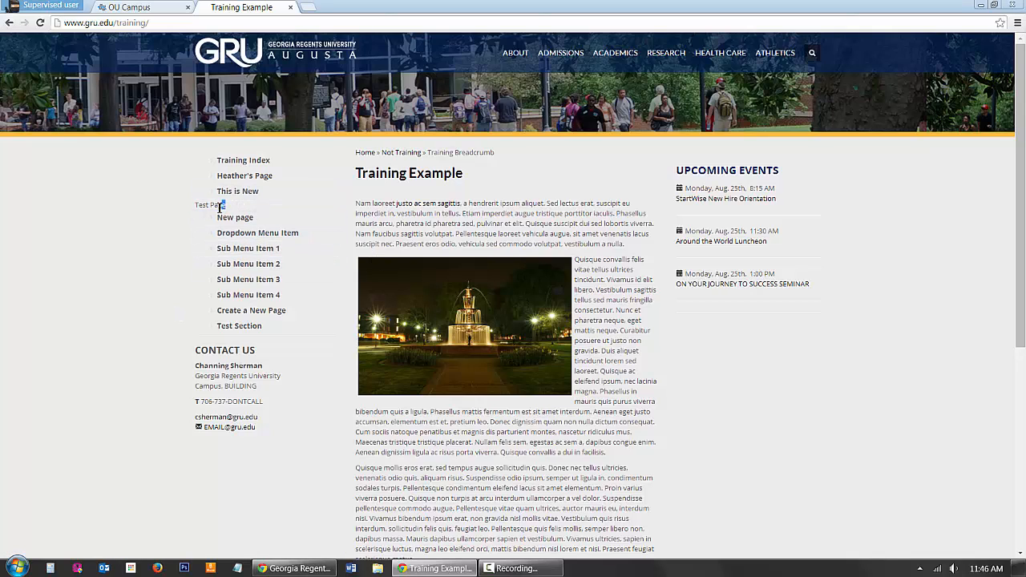
pyautogui.moveTo(225, 207); pyautogui.dragTo(192, 207)
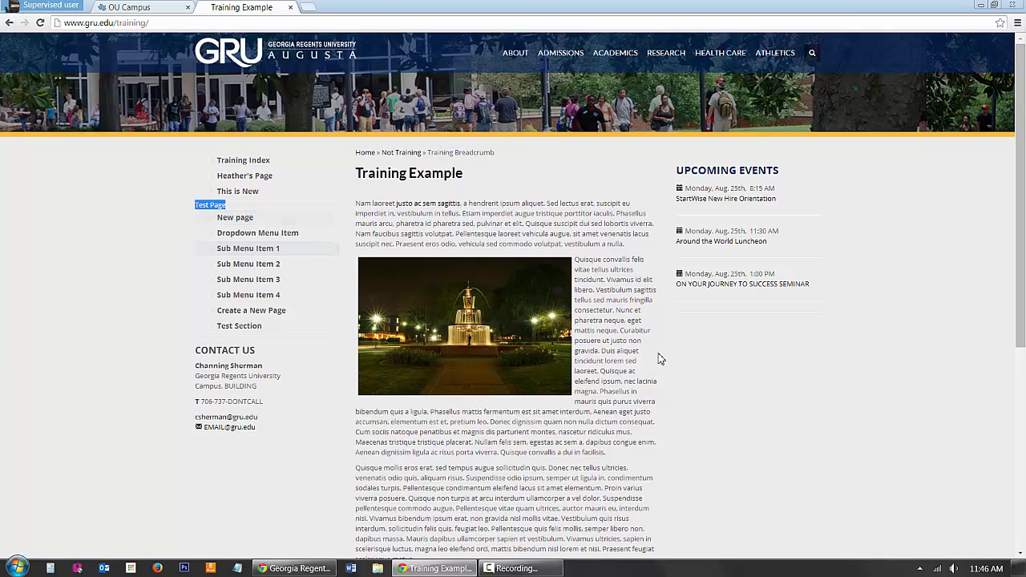
# Step: Check out _sidenav.inc again, open it for editing and compare its Test Page item with the live page
pyautogui.click(150, 9)
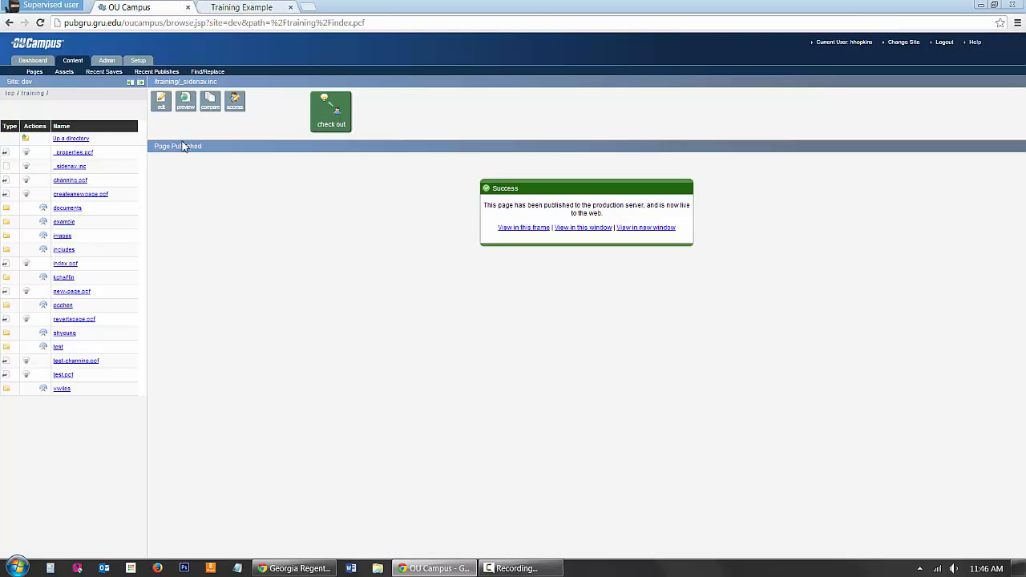
pyautogui.click(337, 122)
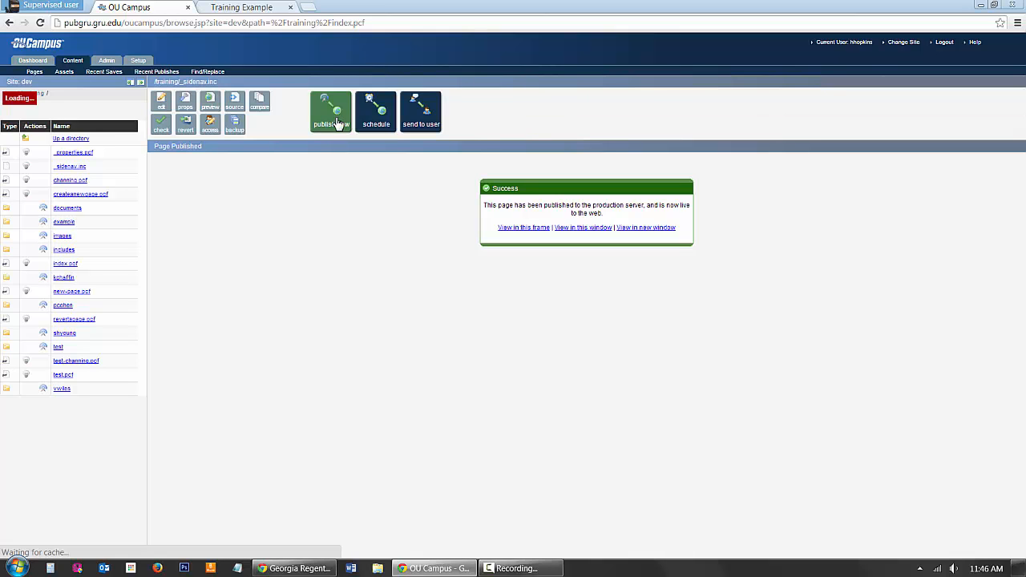
pyautogui.click(160, 103)
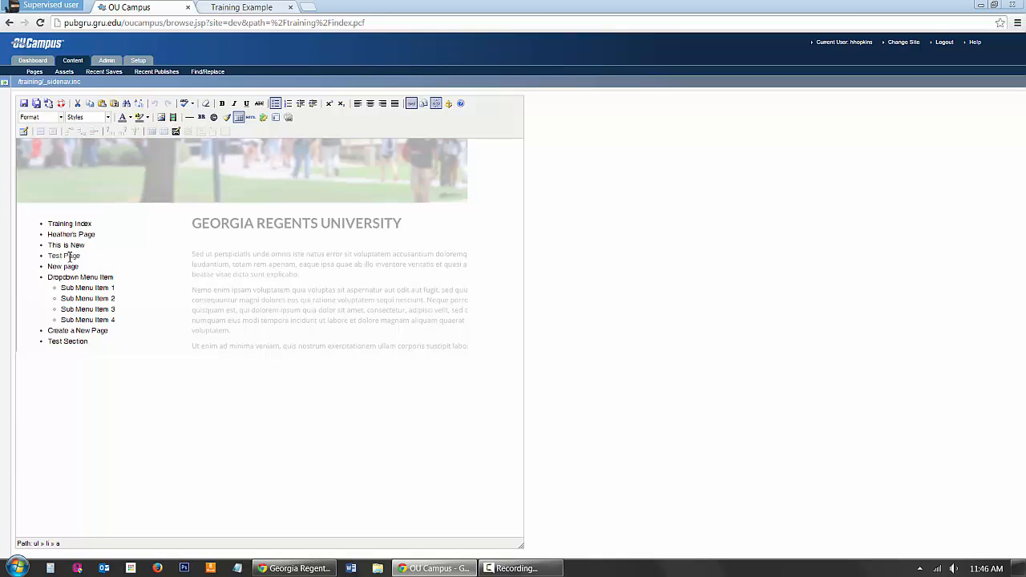
pyautogui.moveTo(58, 255); pyautogui.dragTo(51, 256)
pyautogui.click(100, 252)
pyautogui.click(244, 7)
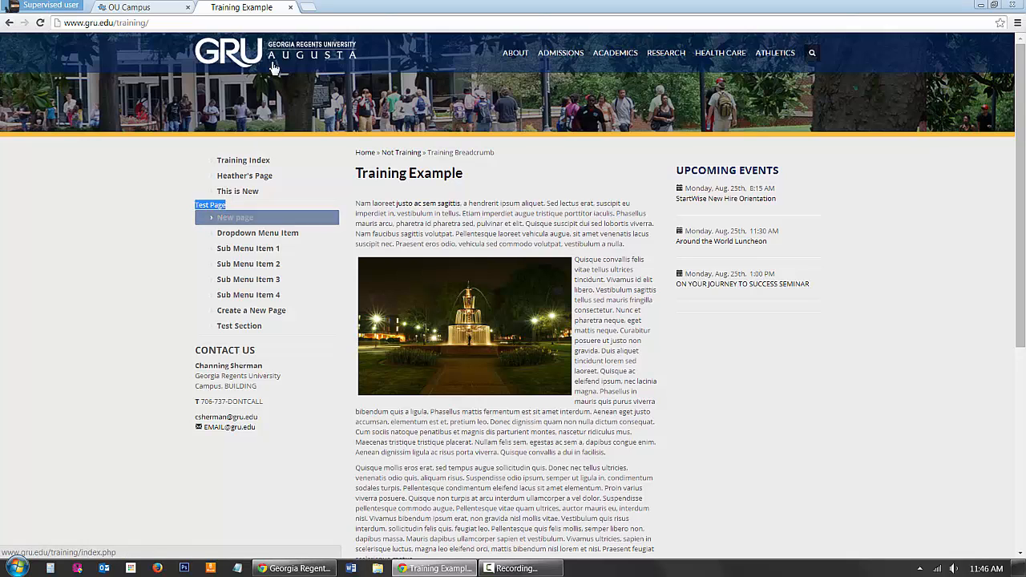
pyautogui.click(138, 10)
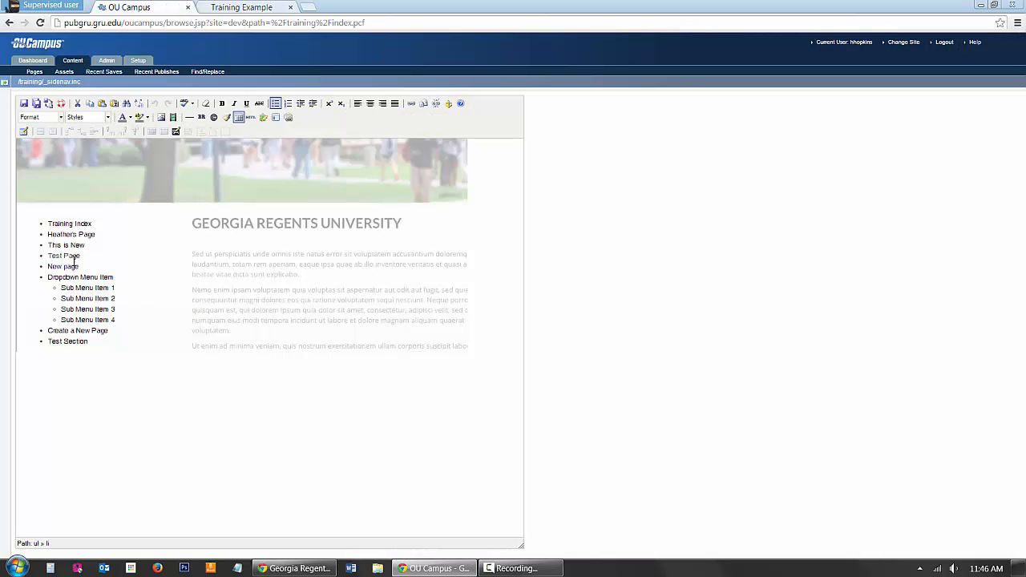
pyautogui.moveTo(87, 255); pyautogui.dragTo(51, 257)
pyautogui.click(267, 8)
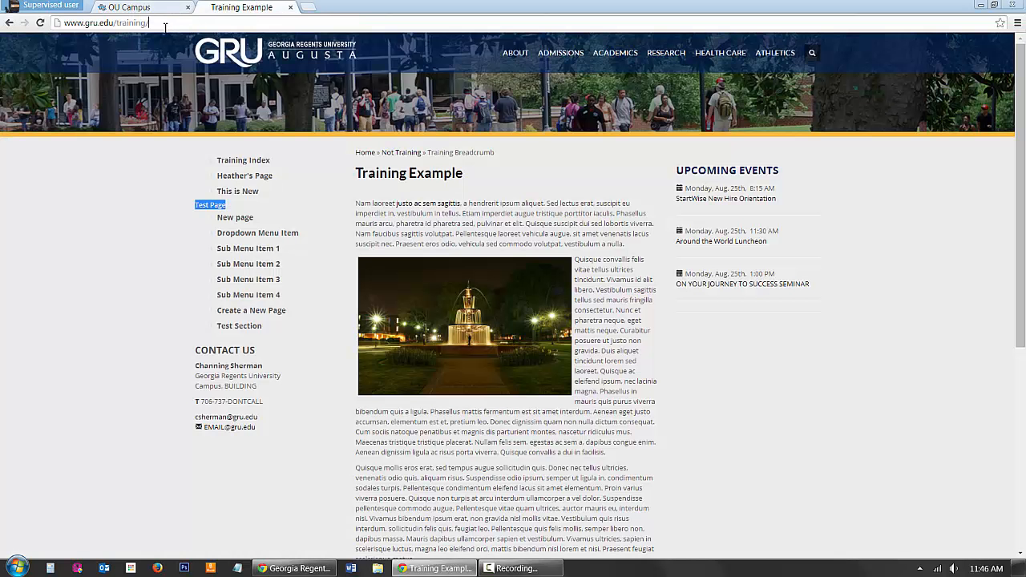
pyautogui.click(165, 24)
pyautogui.rightClick(138, 24)
pyautogui.click(183, 66)
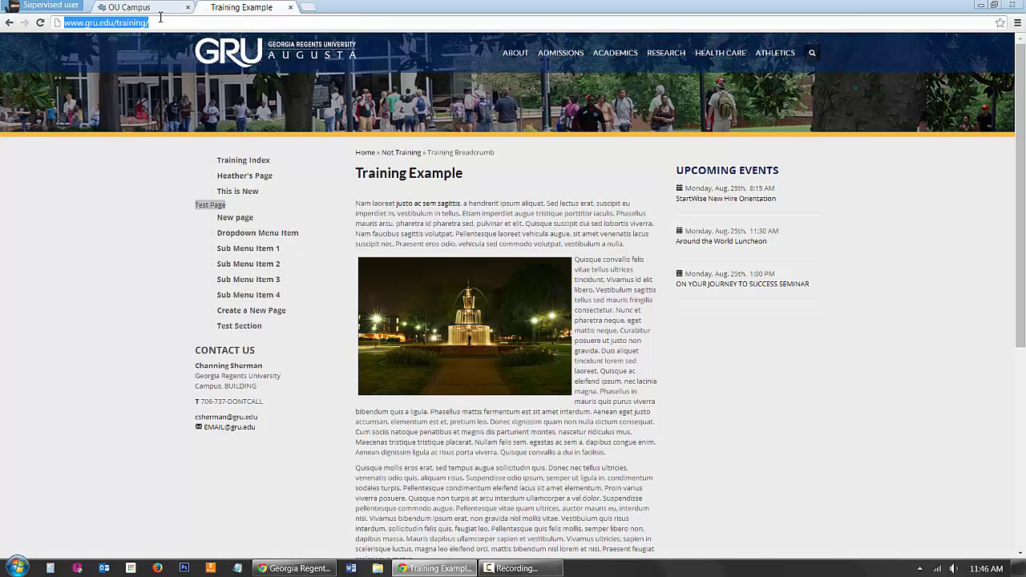
pyautogui.click(152, 8)
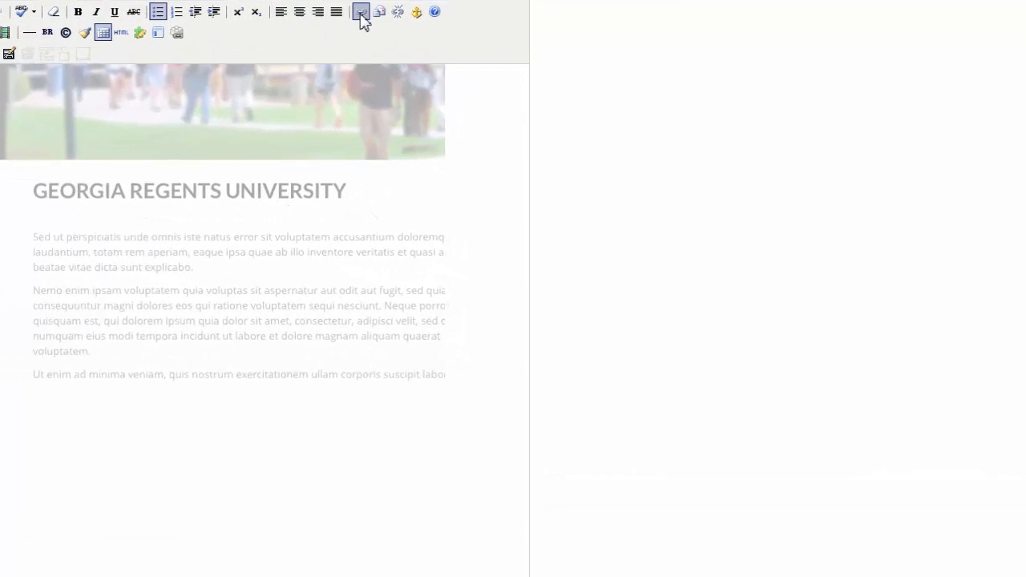
pyautogui.click(360, 14)
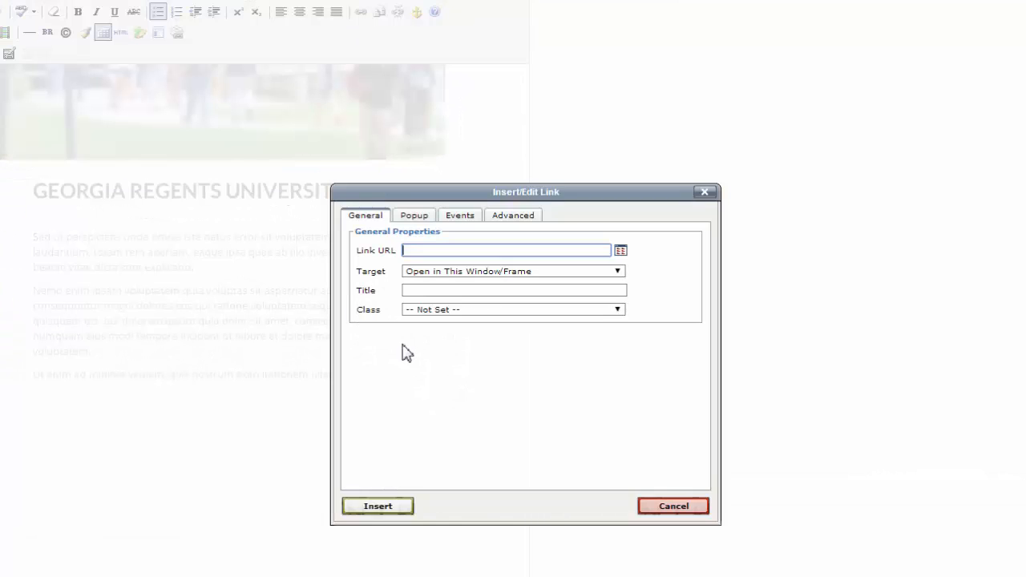
pyautogui.hotkey('ctrl', 'v')
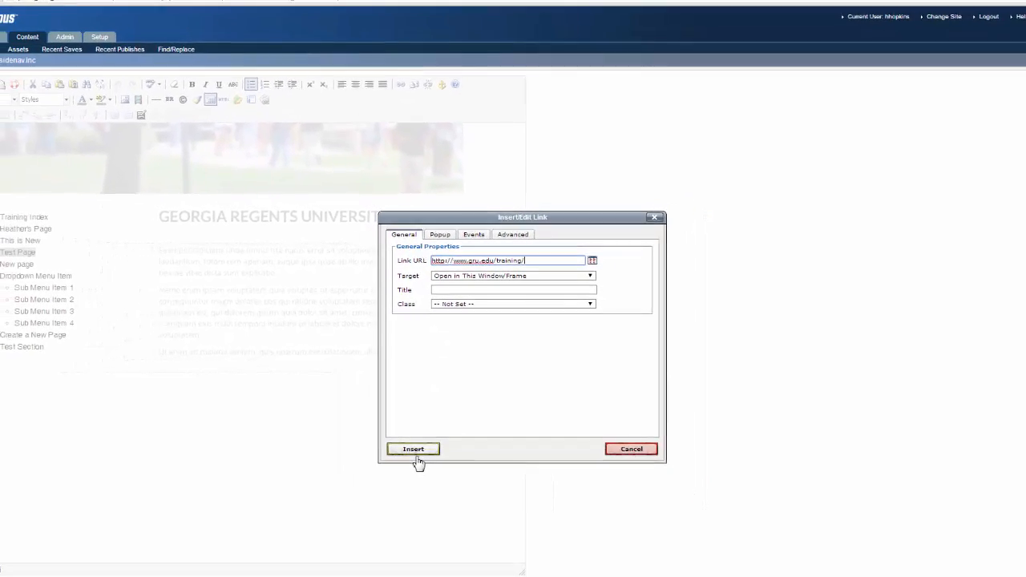
pyautogui.click(414, 449)
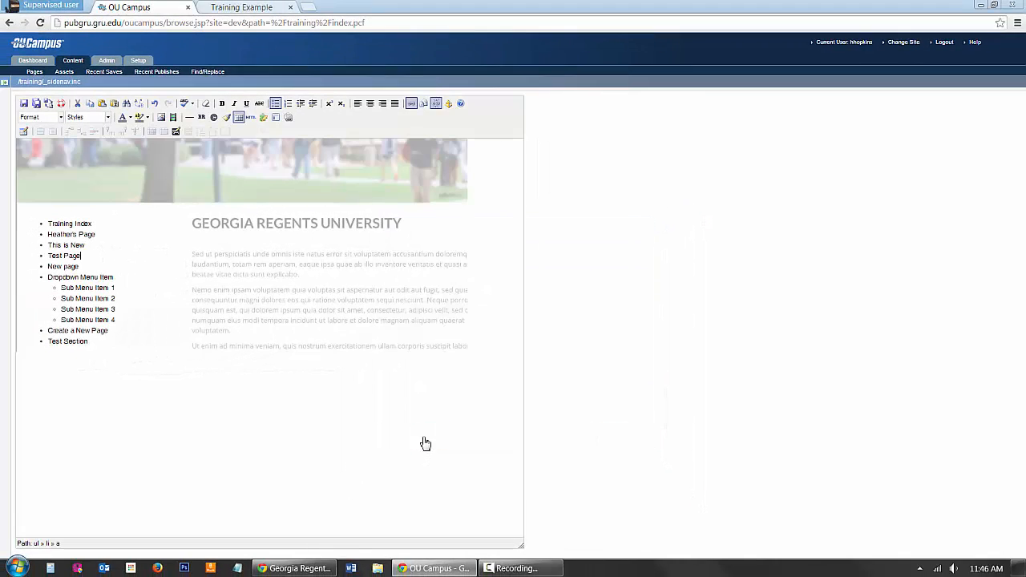
# Step: Save the side navigation with the linked Test Page item and publish it without a version description
pyautogui.click(24, 105)
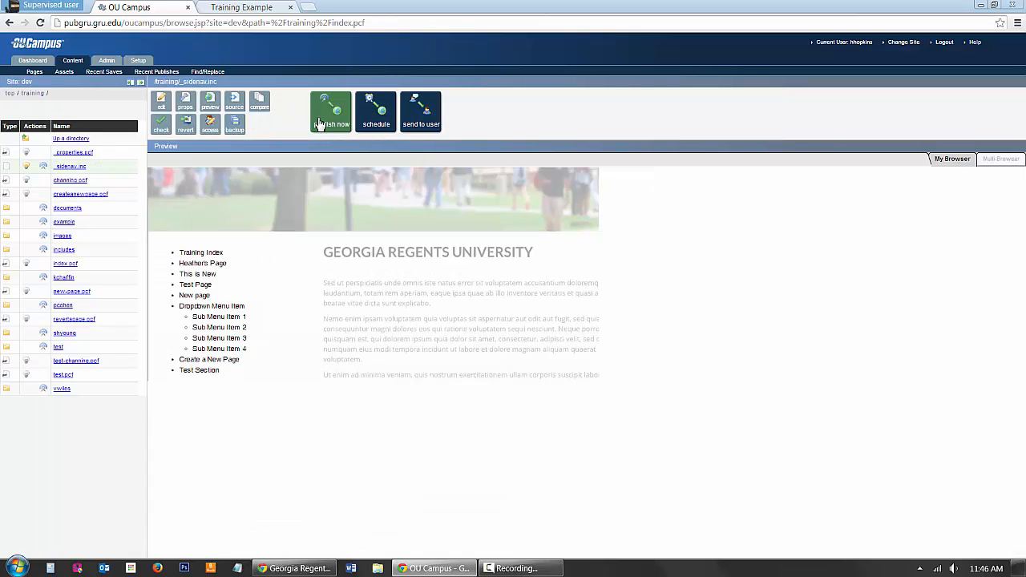
pyautogui.click(330, 123)
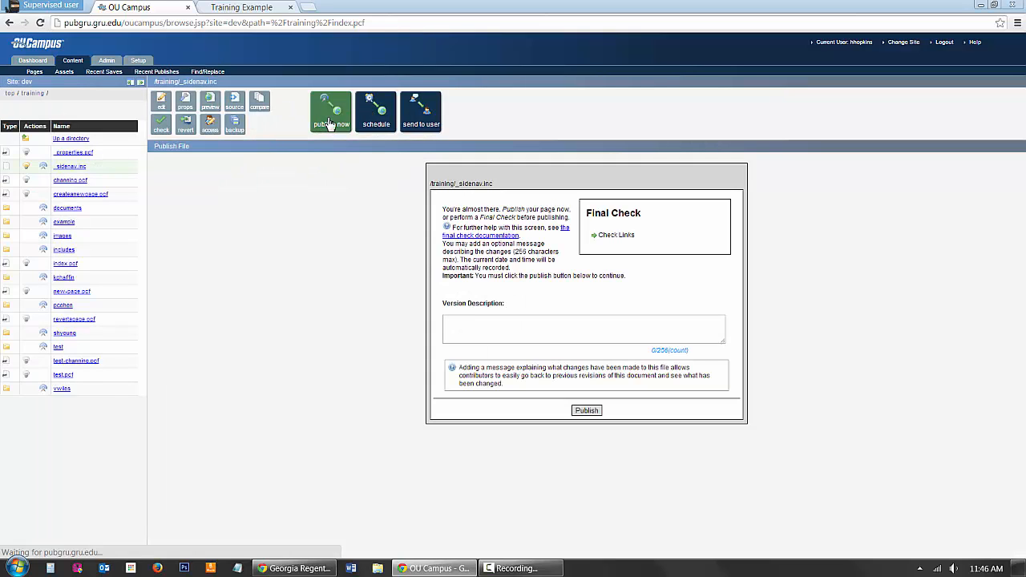
pyautogui.click(586, 411)
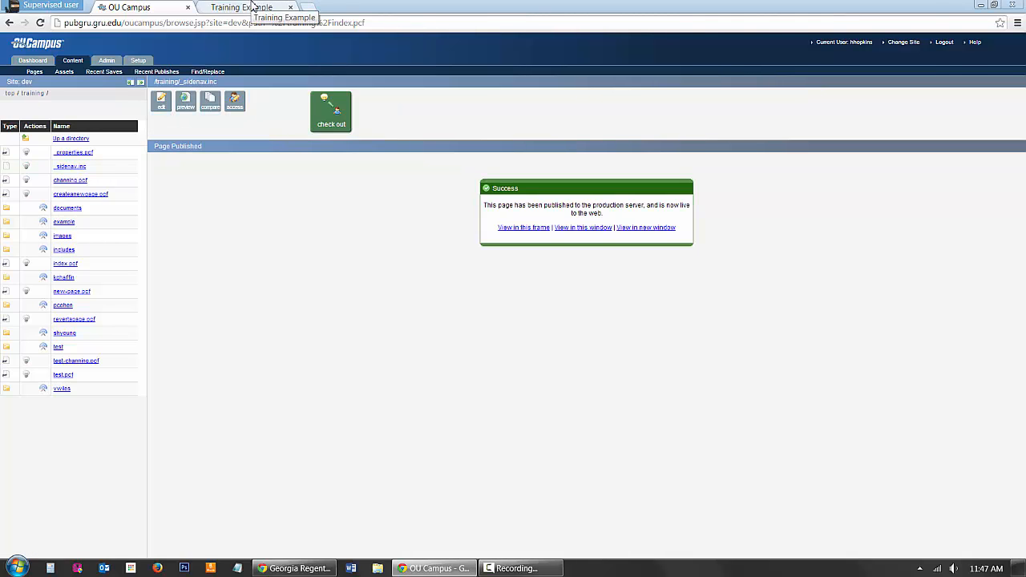
# Step: Reload the live Training Example page and check the formatting of the side navigation items
pyautogui.click(251, 8)
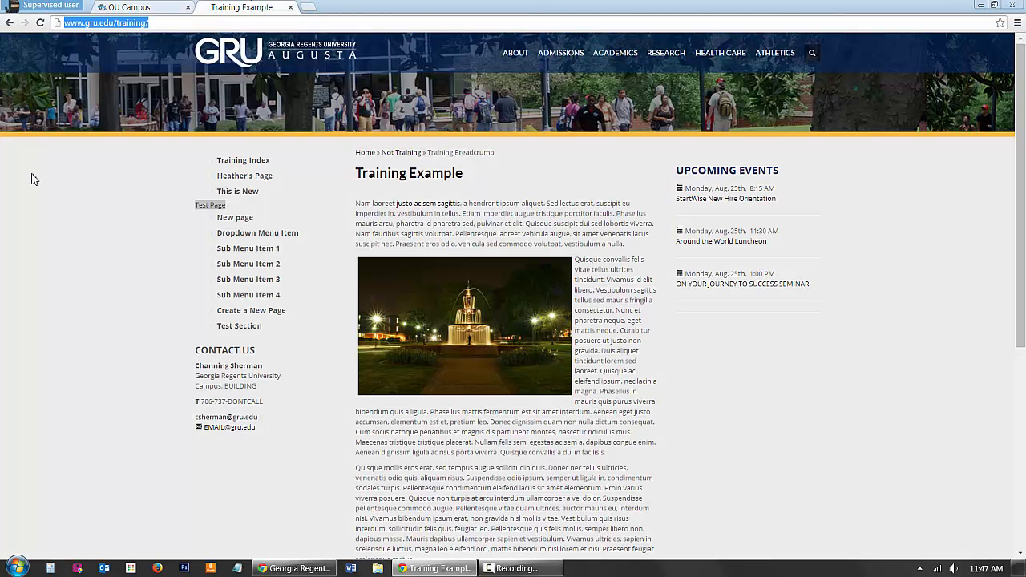
pyautogui.rightClick(79, 208)
pyautogui.click(126, 239)
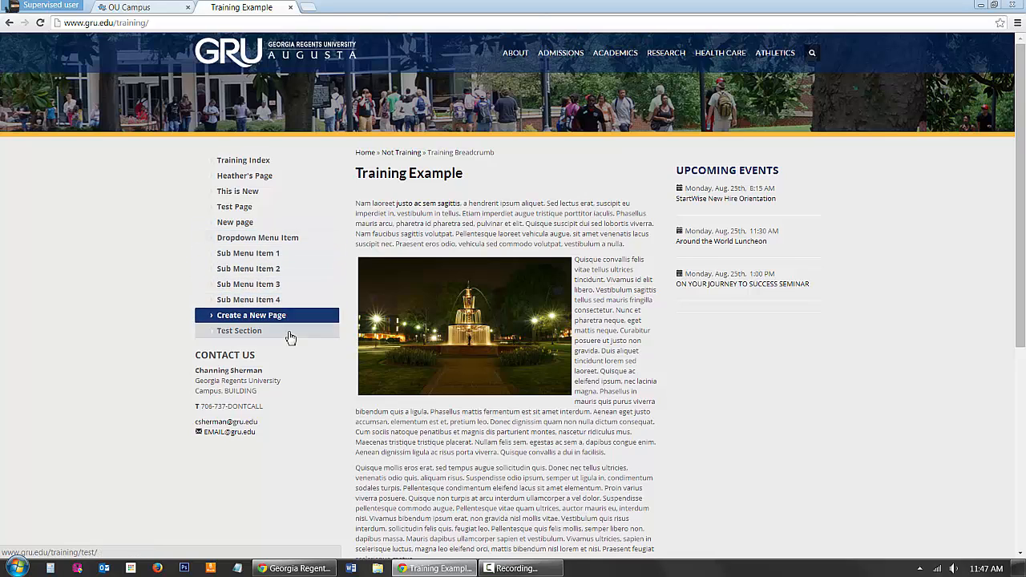
# Step: Reopen _sidenav.inc for editing in OU Campus, show its HTML source and examine the outer list tags
pyautogui.click(148, 10)
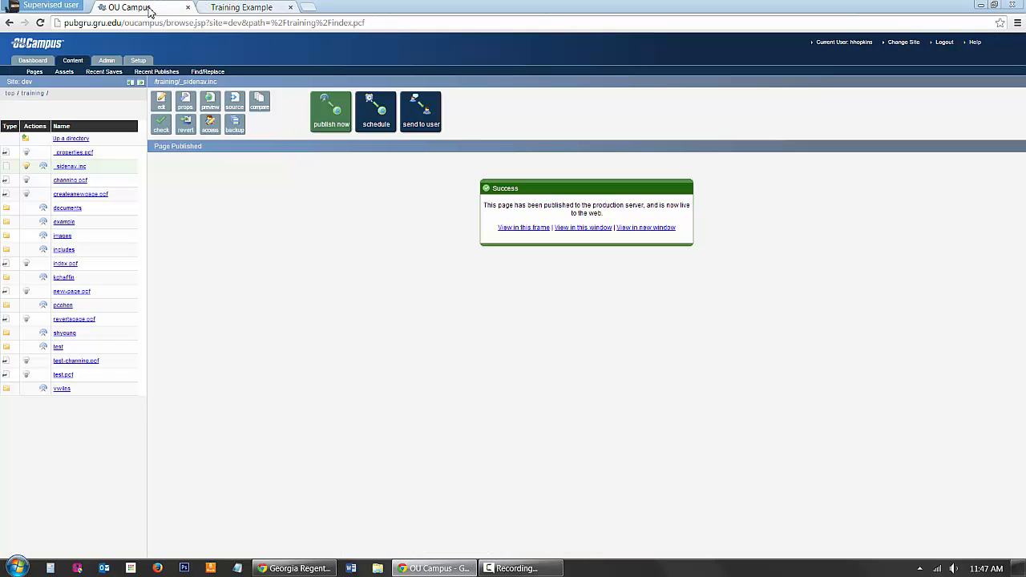
pyautogui.click(165, 101)
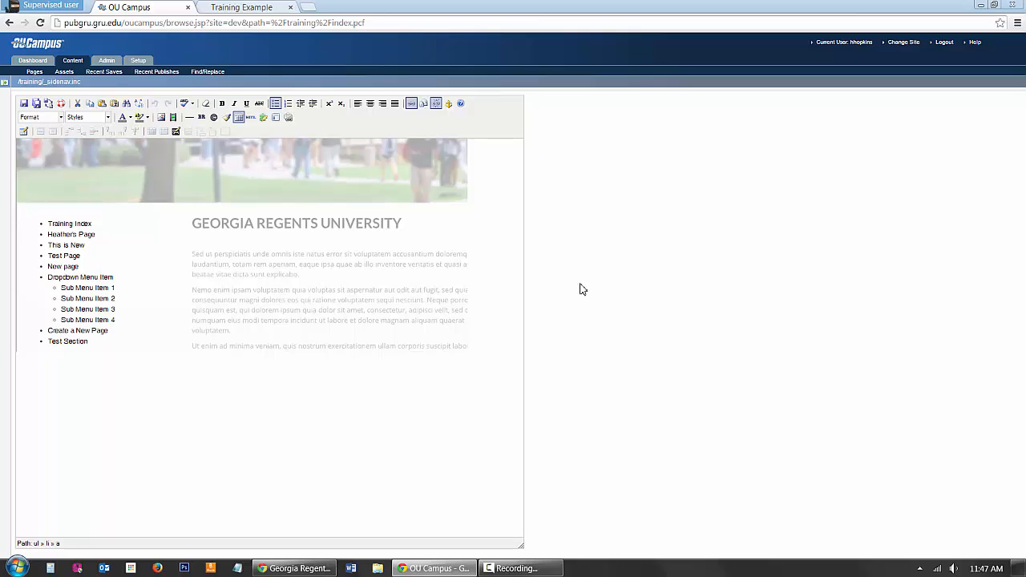
pyautogui.click(250, 118)
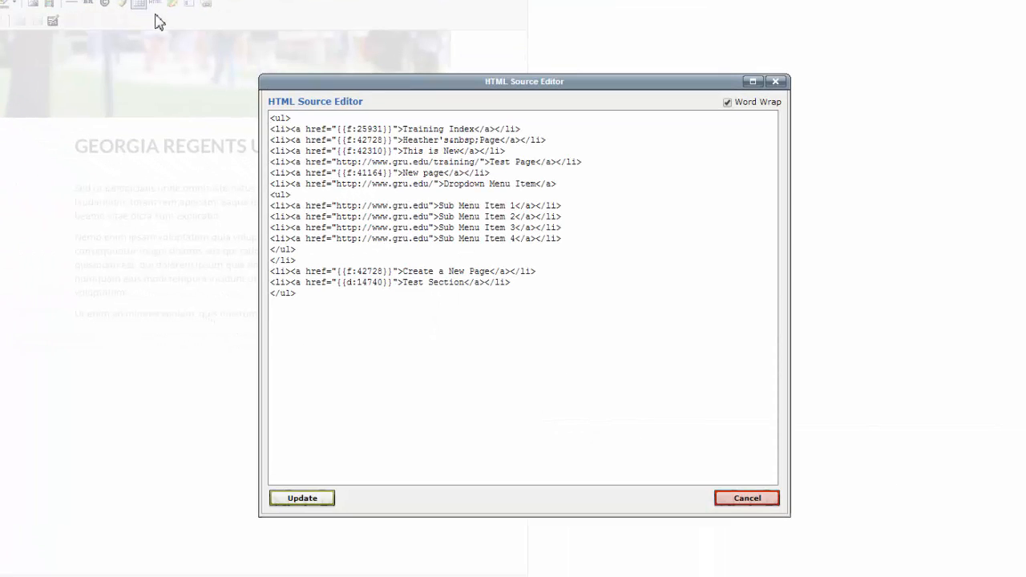
pyautogui.moveTo(315, 117); pyautogui.dragTo(273, 104)
pyautogui.moveTo(316, 293); pyautogui.dragTo(271, 295)
pyautogui.click(407, 312)
pyautogui.moveTo(293, 130); pyautogui.dragTo(236, 144)
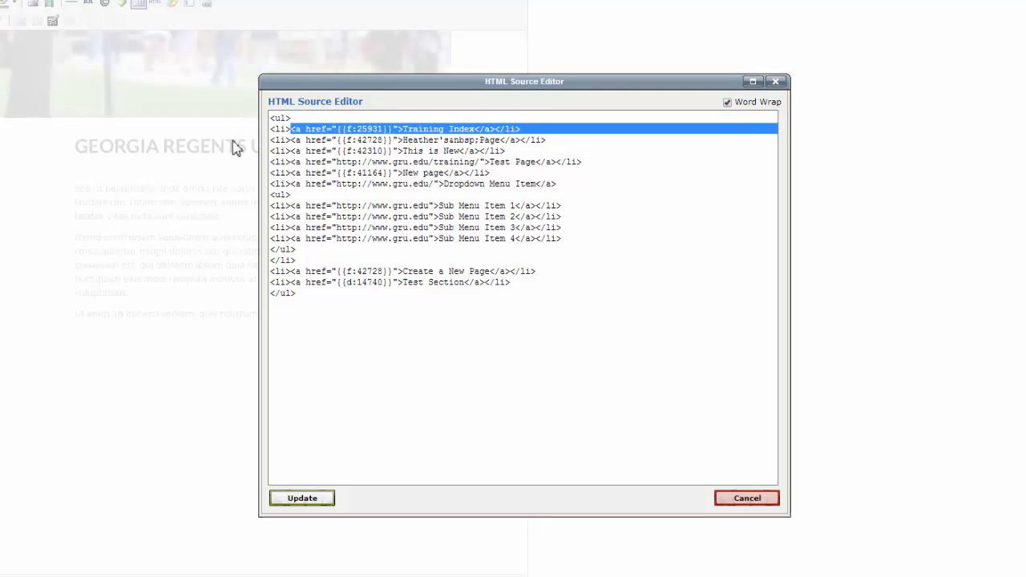
# Step: Remove the outermost <ul> and </ul> tags from the side navigation's HTML source and apply the update
pyautogui.moveTo(305, 119); pyautogui.dragTo(238, 121)
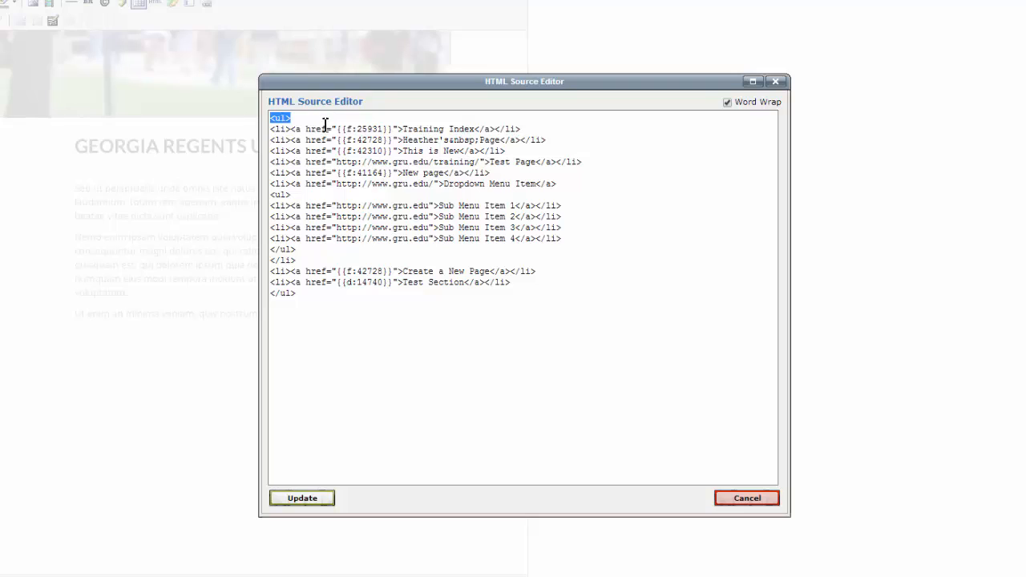
pyautogui.press('Delete')
pyautogui.moveTo(315, 300); pyautogui.dragTo(258, 298)
pyautogui.press('Delete')
pyautogui.click(291, 119)
pyautogui.press('Delete')
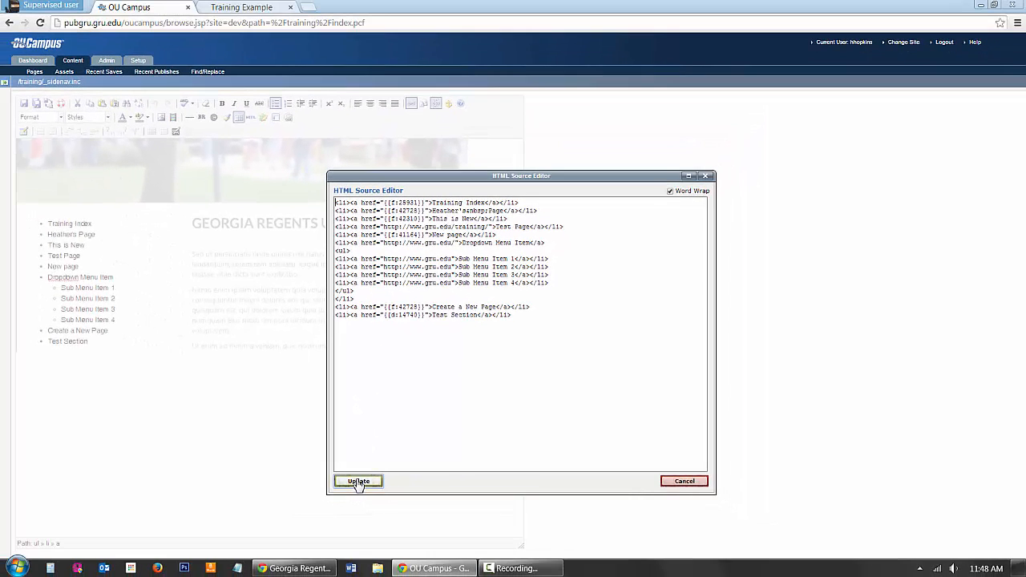
pyautogui.click(358, 482)
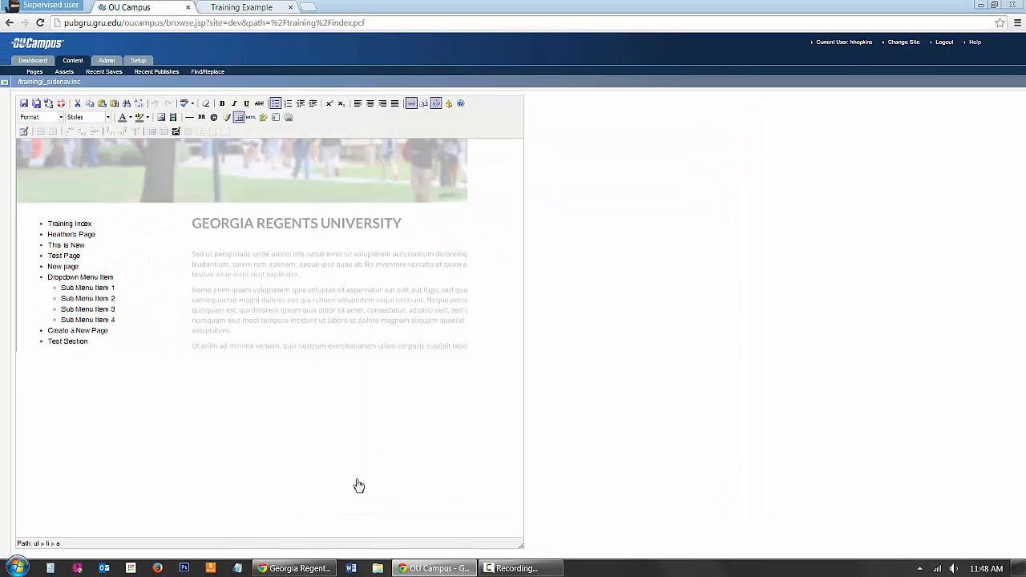
# Step: Save the side navigation without its outer list tags and publish it with no version description
pyautogui.click(24, 106)
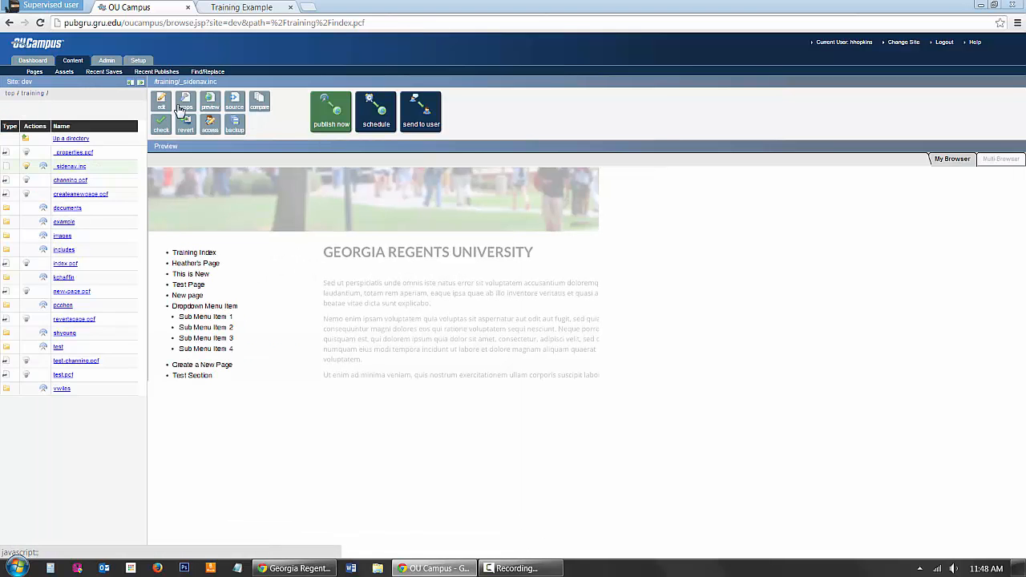
pyautogui.click(330, 125)
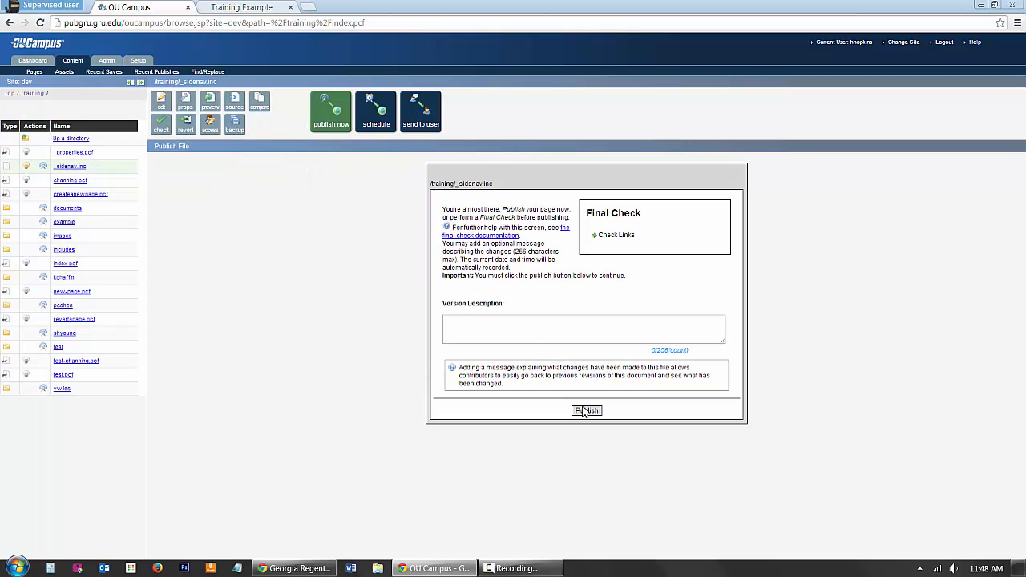
pyautogui.click(585, 411)
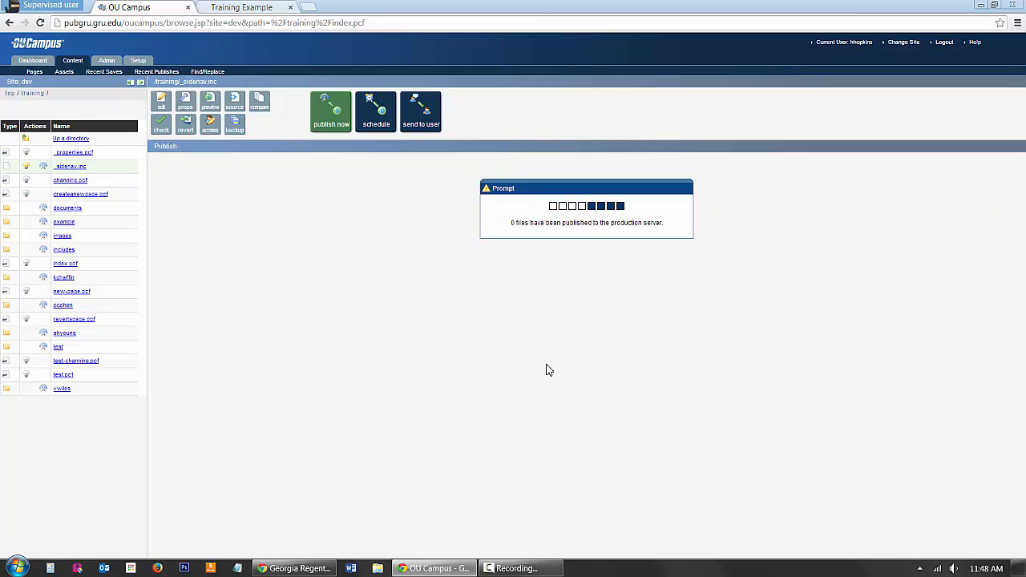
# Step: Reload the live Training Example page, test the Dropdown Menu Item and return to the training page
pyautogui.click(265, 6)
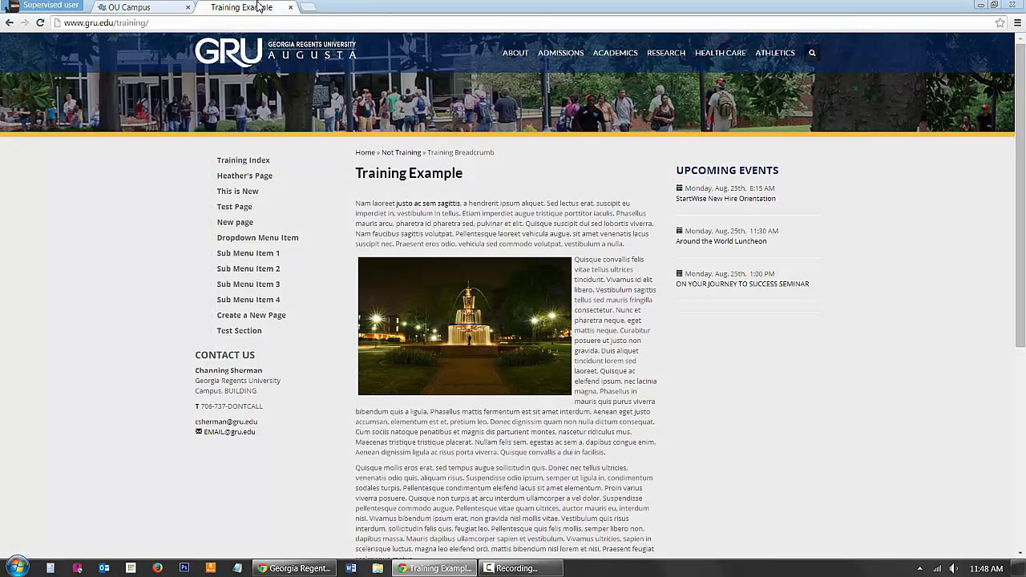
pyautogui.rightClick(127, 242)
pyautogui.click(175, 280)
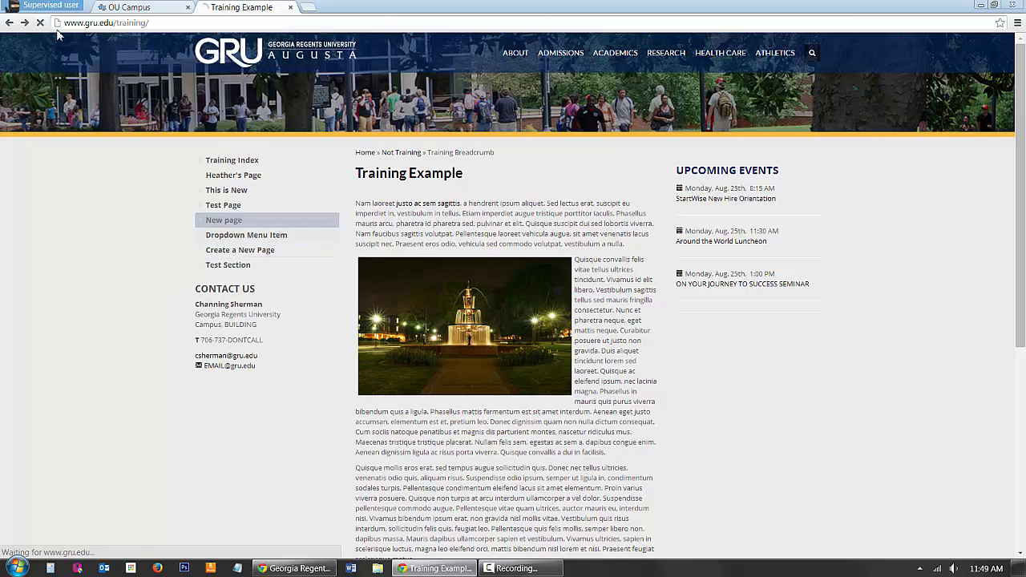
pyautogui.click(9, 23)
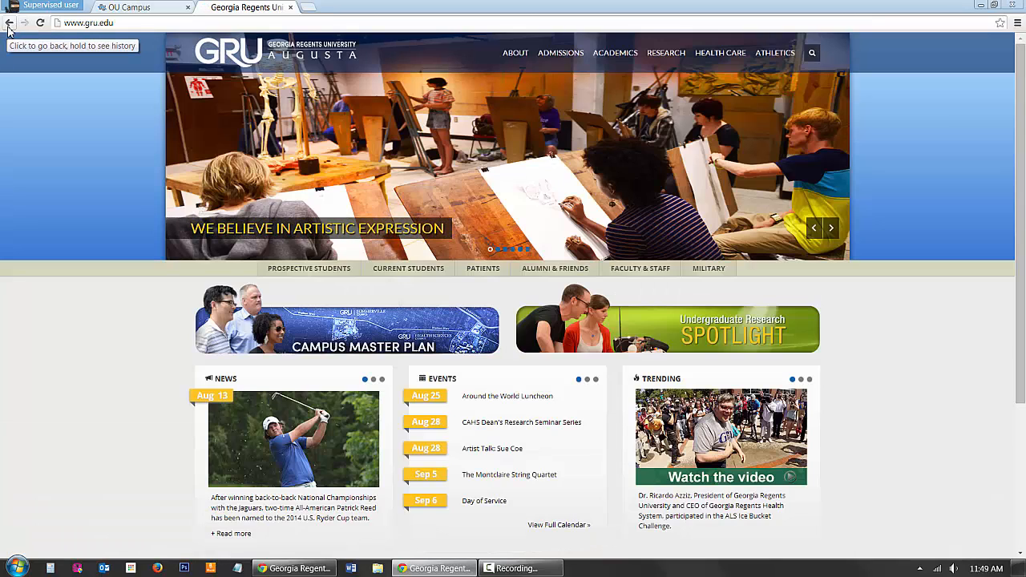
pyautogui.click(9, 24)
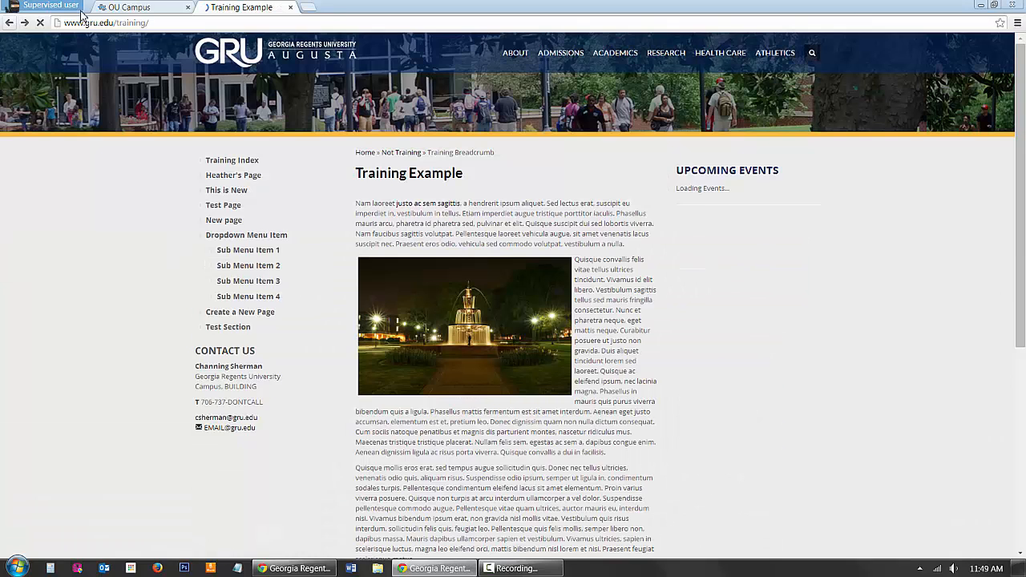
# Step: Reopen _sidenav.inc for editing in OU Campus and set the Dropdown Menu Item's link URL to #
pyautogui.click(145, 7)
pyautogui.click(331, 118)
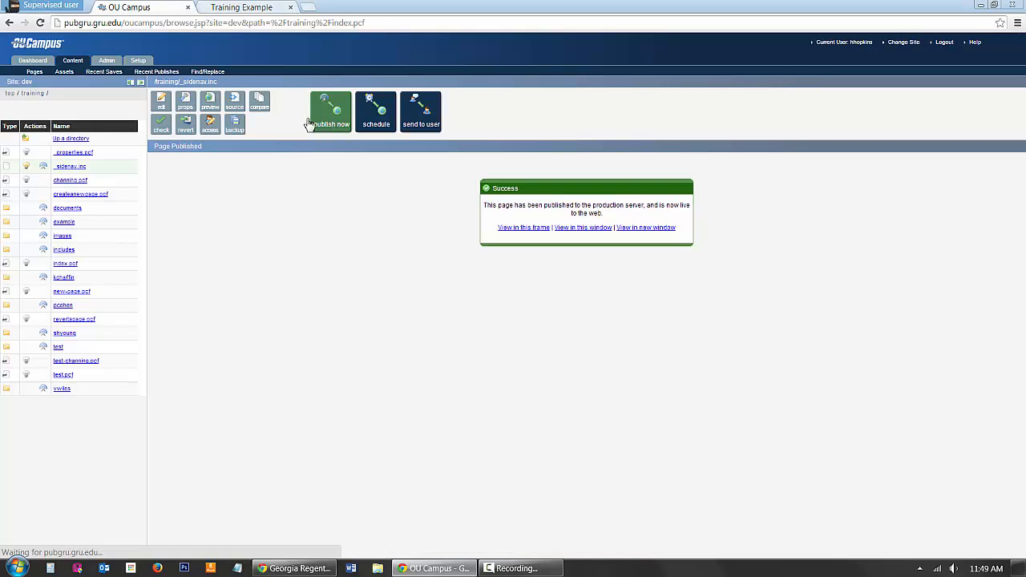
pyautogui.click(162, 105)
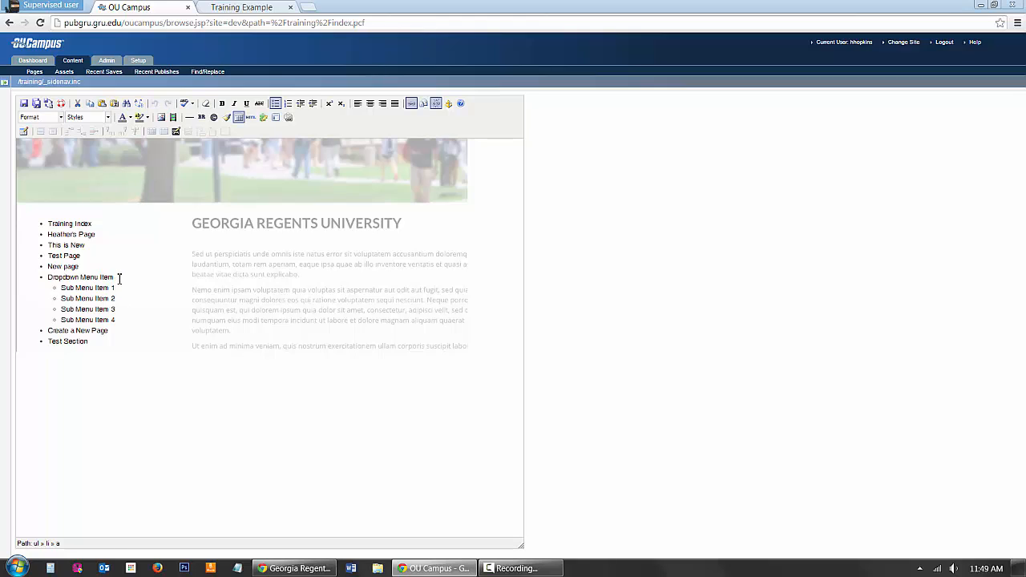
pyautogui.moveTo(119, 278); pyautogui.dragTo(55, 277)
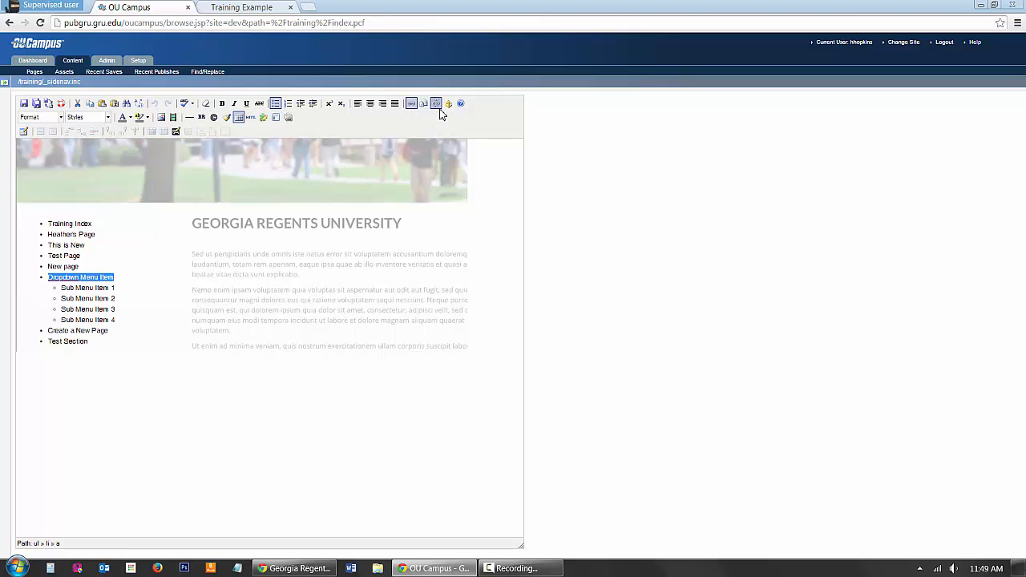
pyautogui.click(403, 91)
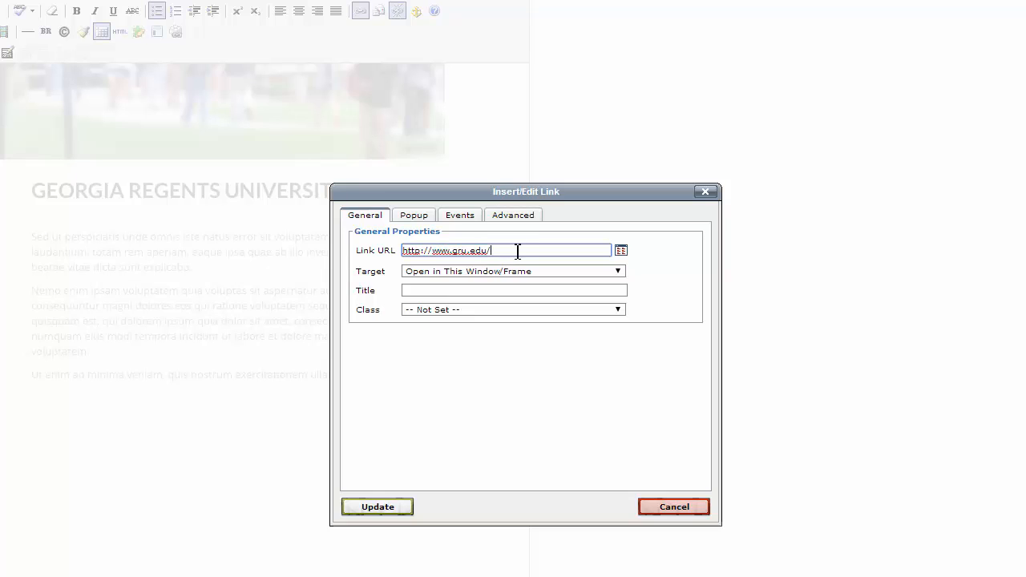
pyautogui.moveTo(517, 251); pyautogui.dragTo(405, 254)
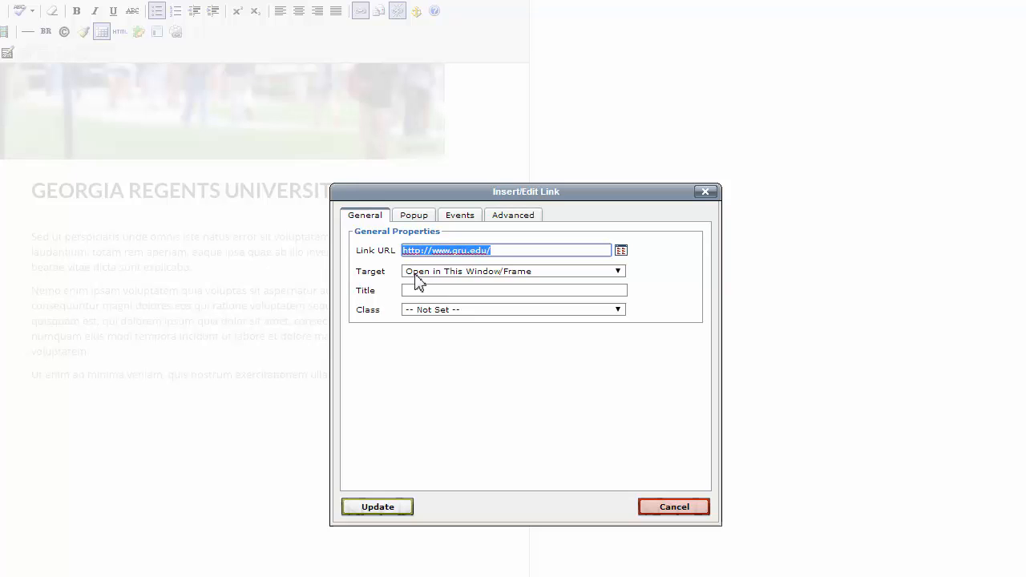
pyautogui.write('#')
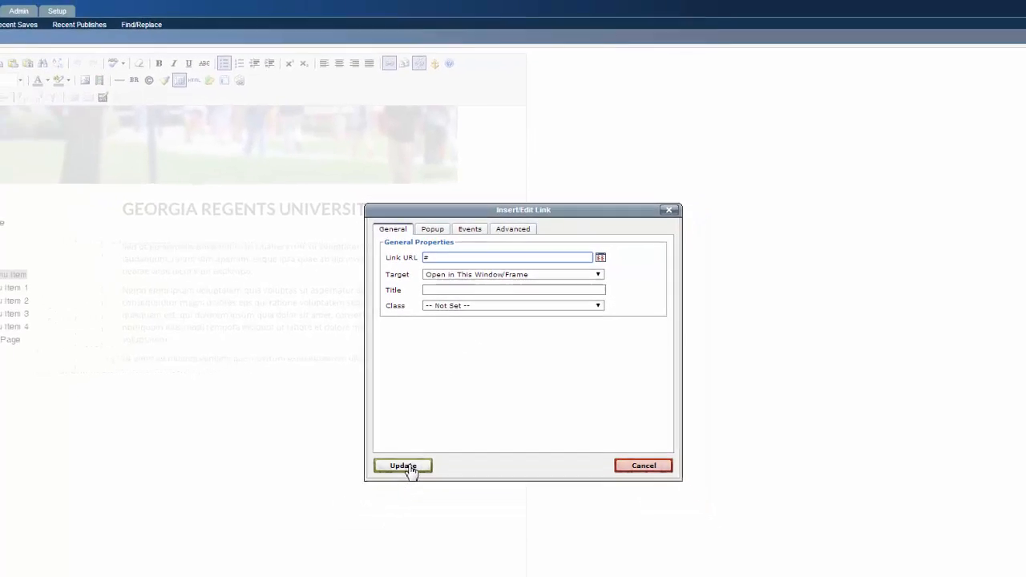
pyautogui.click(385, 505)
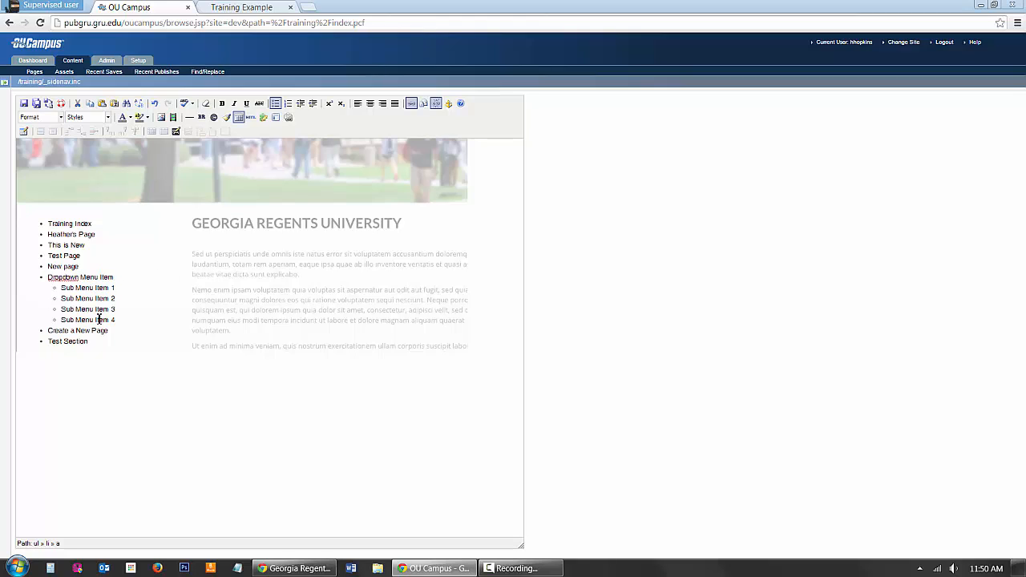
# Step: Save the side navigation with the changed dropdown link and publish it without a version description
pyautogui.click(25, 104)
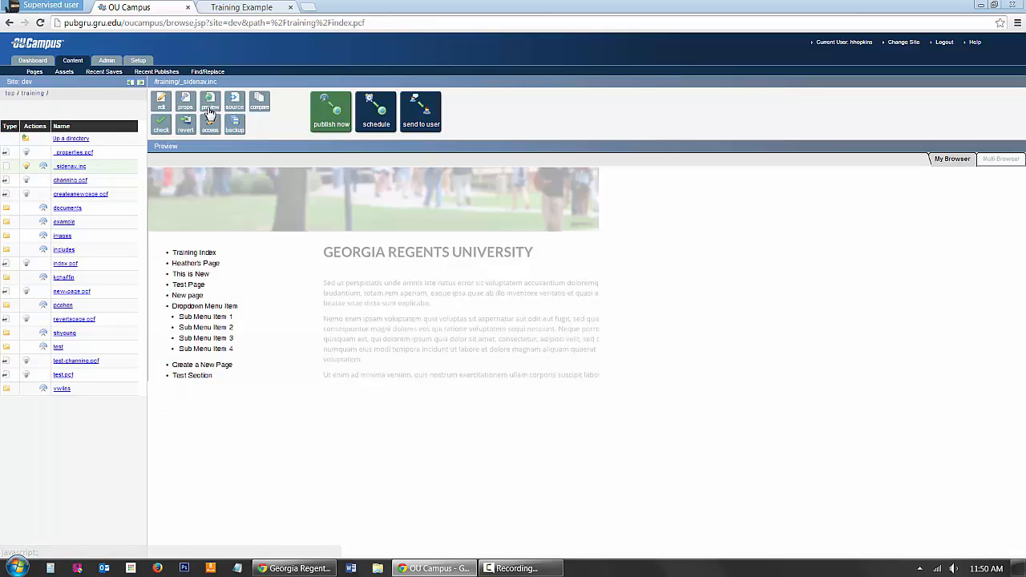
pyautogui.click(330, 126)
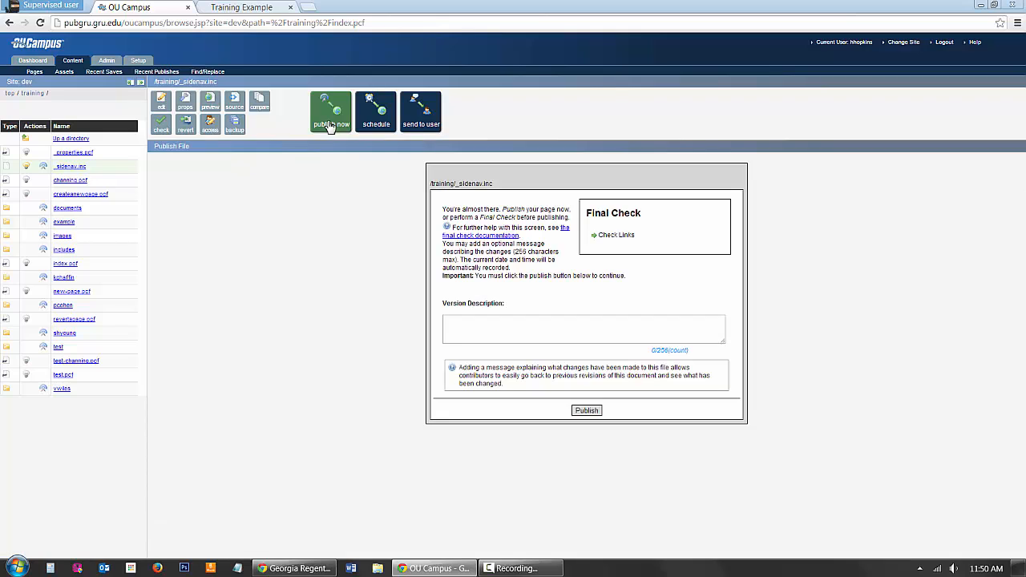
pyautogui.click(596, 411)
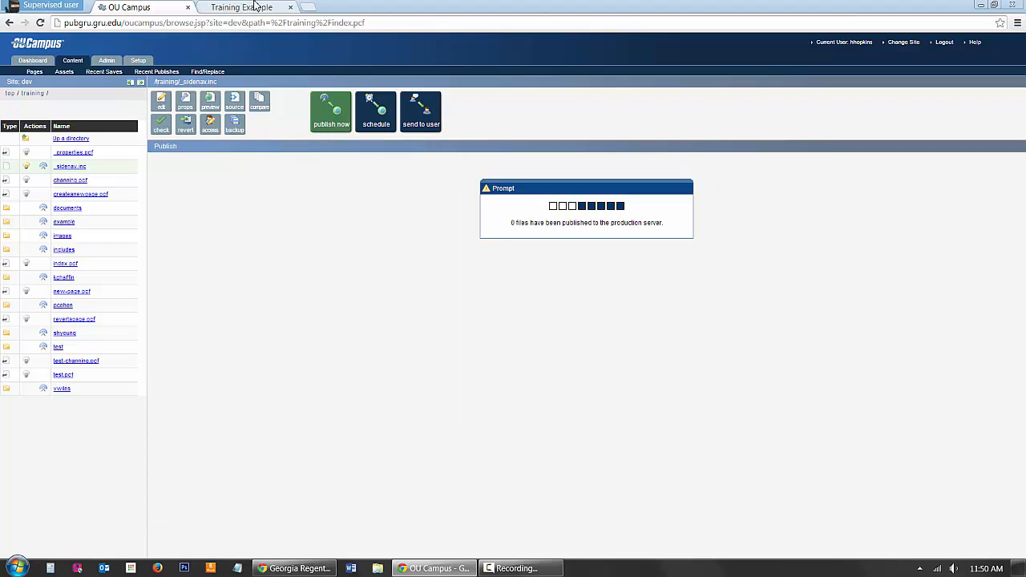
# Step: Reload the live Training Example page and test expanding and collapsing the Dropdown Menu Item's submenu
pyautogui.click(255, 7)
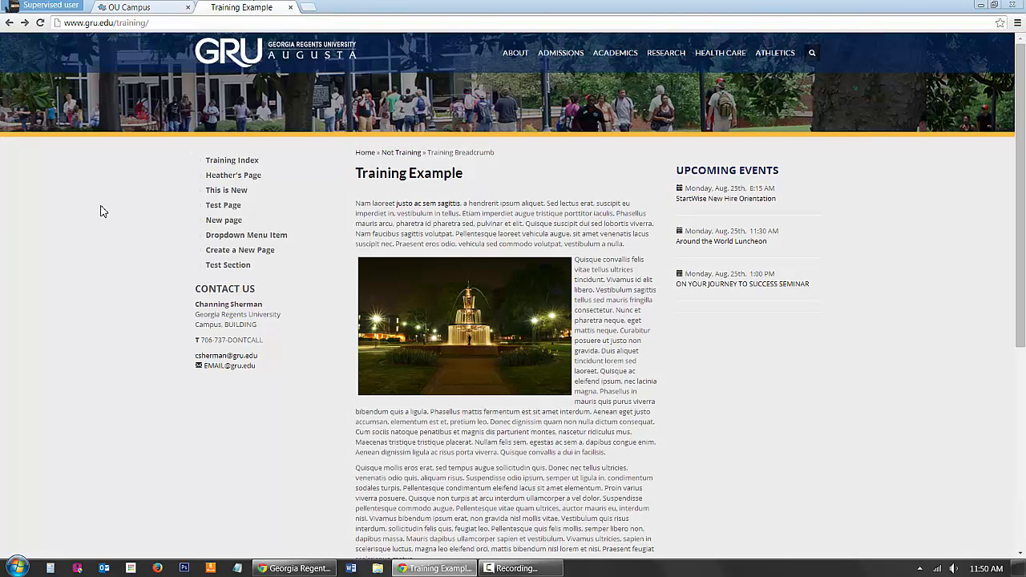
pyautogui.rightClick(143, 213)
pyautogui.click(167, 249)
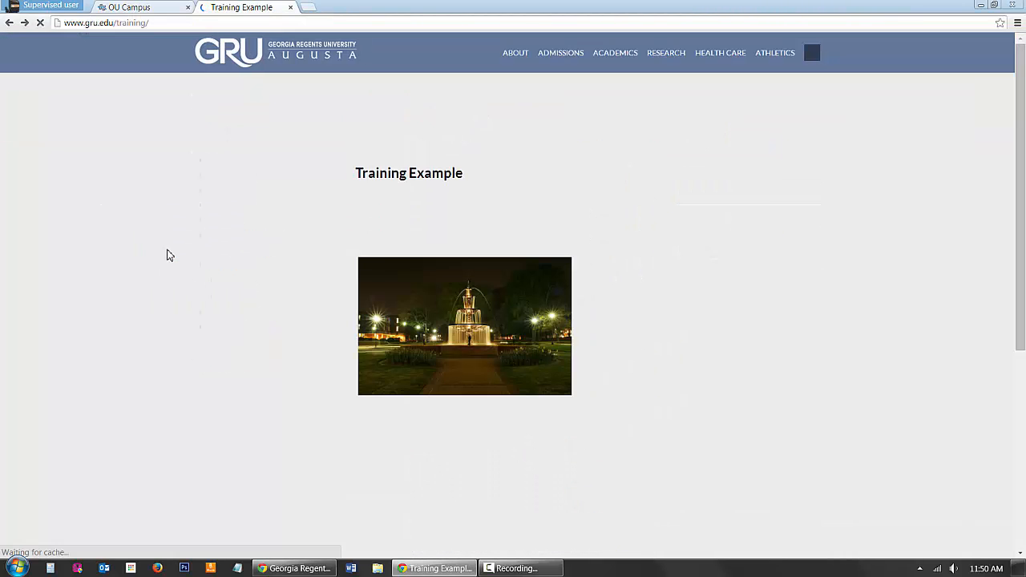
pyautogui.click(270, 238)
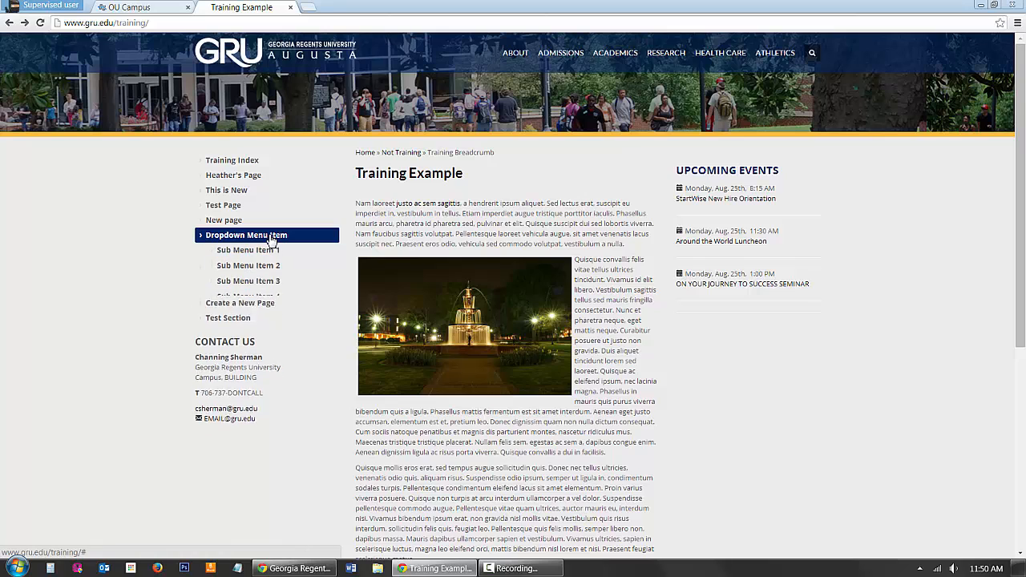
pyautogui.click(258, 241)
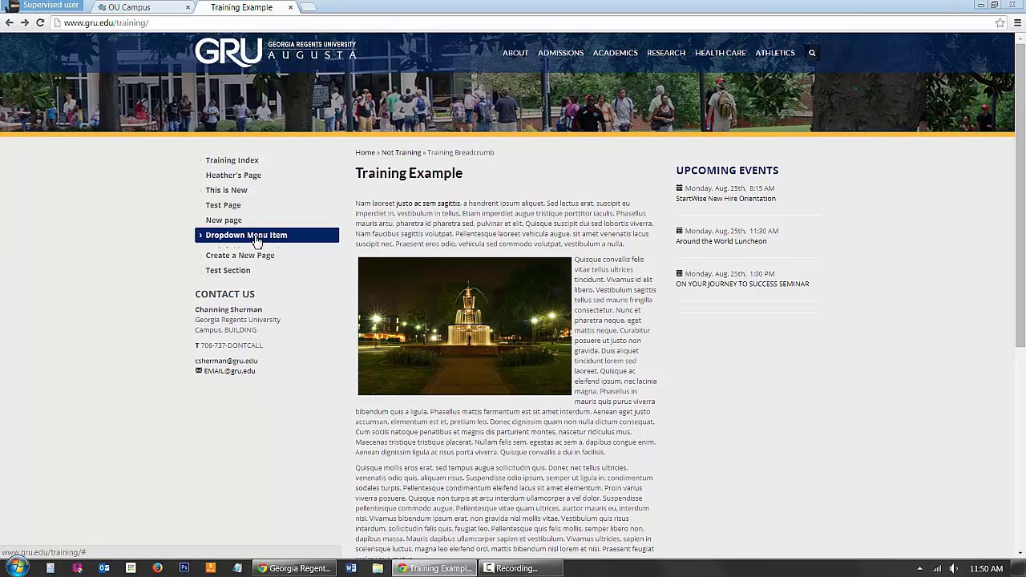
pyautogui.click(258, 241)
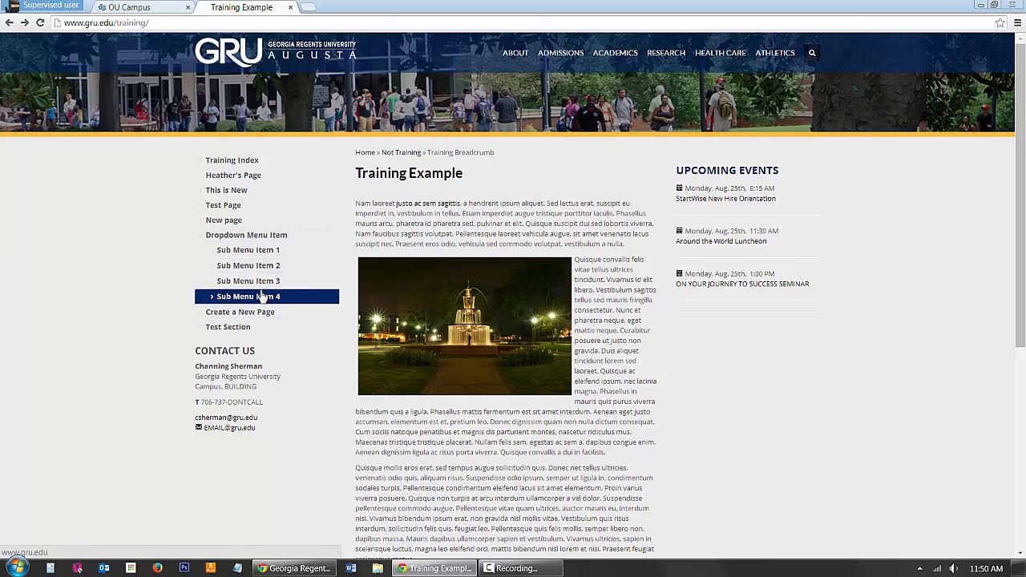